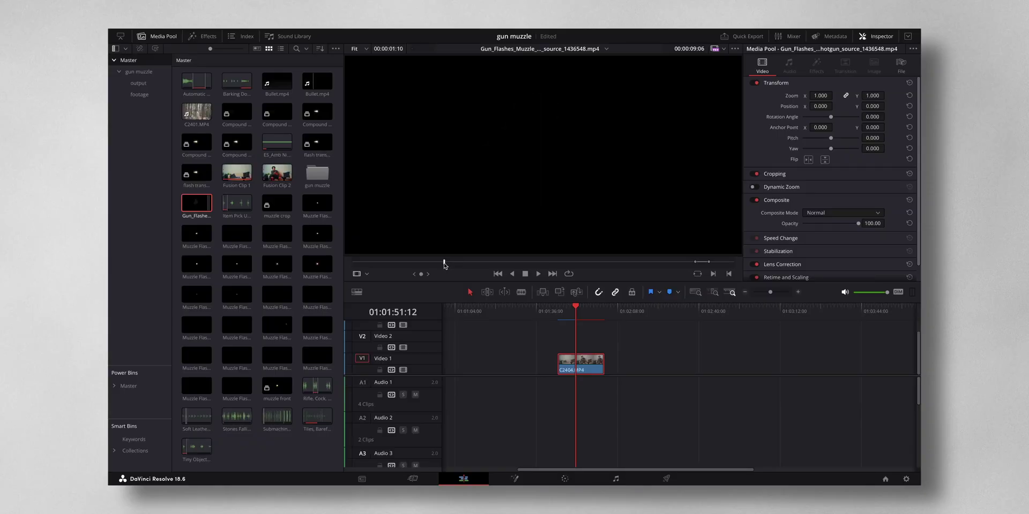
# Convert clip C2404.MP4 into Fusion Clip 3, open it in Fusion, and move both nodes lower
pyautogui.moveTo(443, 265); pyautogui.dragTo(442, 266)
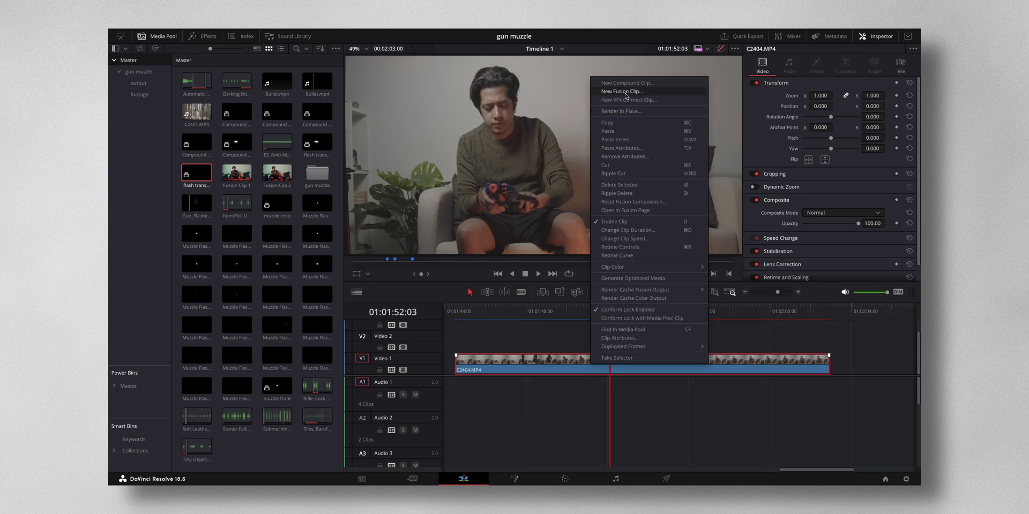
pyautogui.click(625, 93)
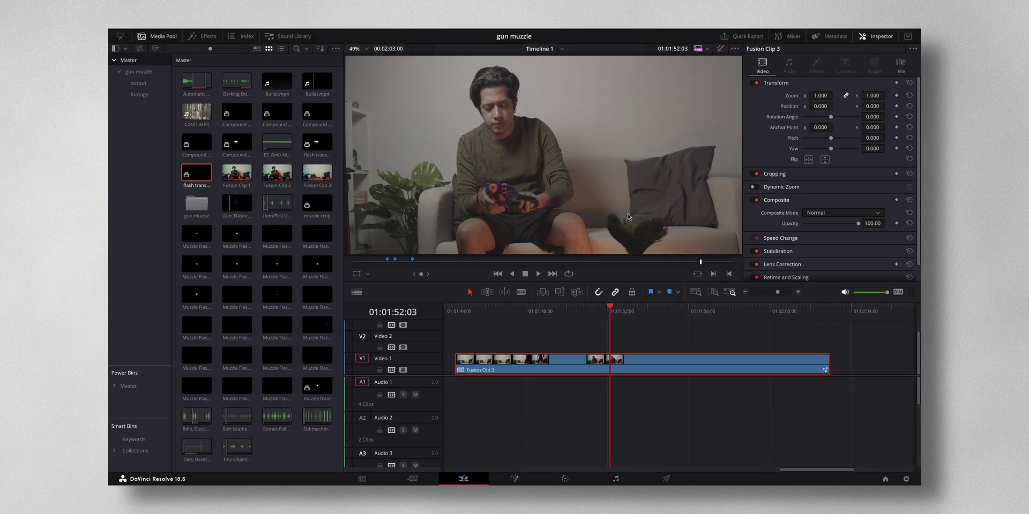
pyautogui.click(515, 479)
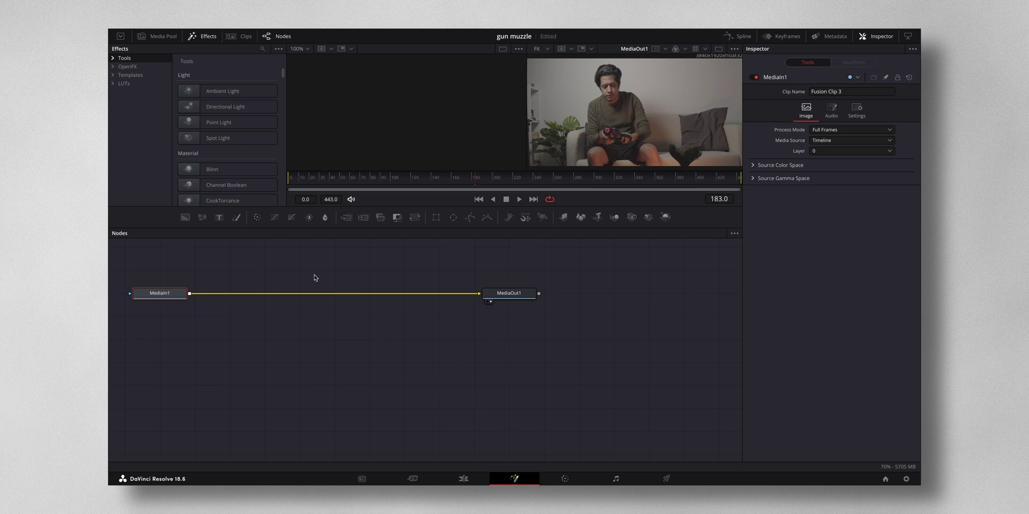
pyautogui.moveTo(157, 272); pyautogui.dragTo(546, 337)
pyautogui.moveTo(512, 296); pyautogui.dragTo(603, 393)
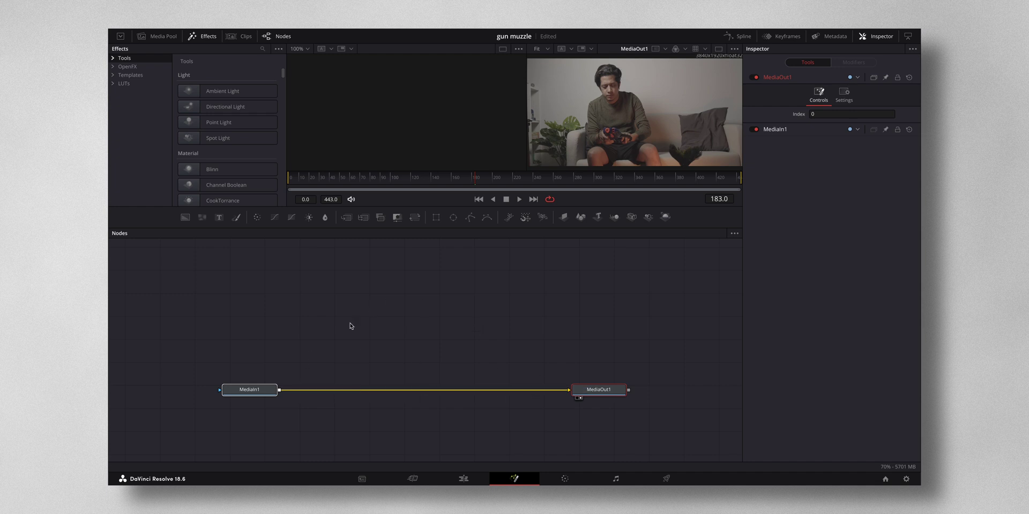
# Rename the footage node MediaIn1 to mainshot
pyautogui.click(260, 391)
pyautogui.rightClick(259, 391)
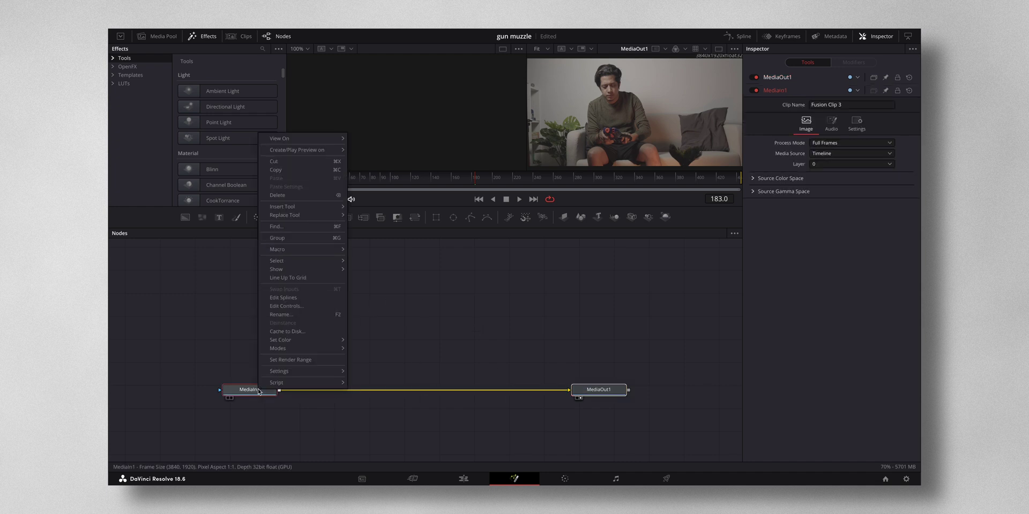
pyautogui.click(290, 314)
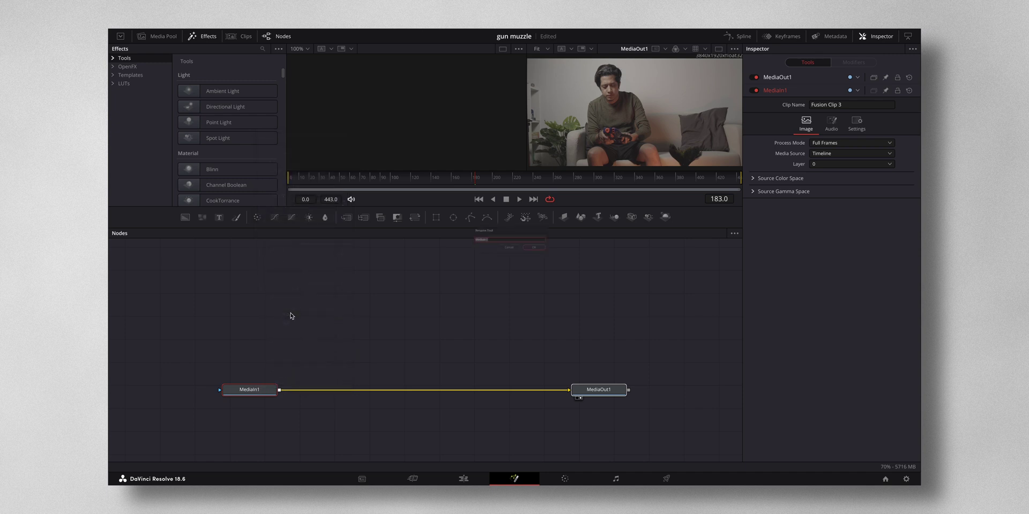
pyautogui.write('main shot')
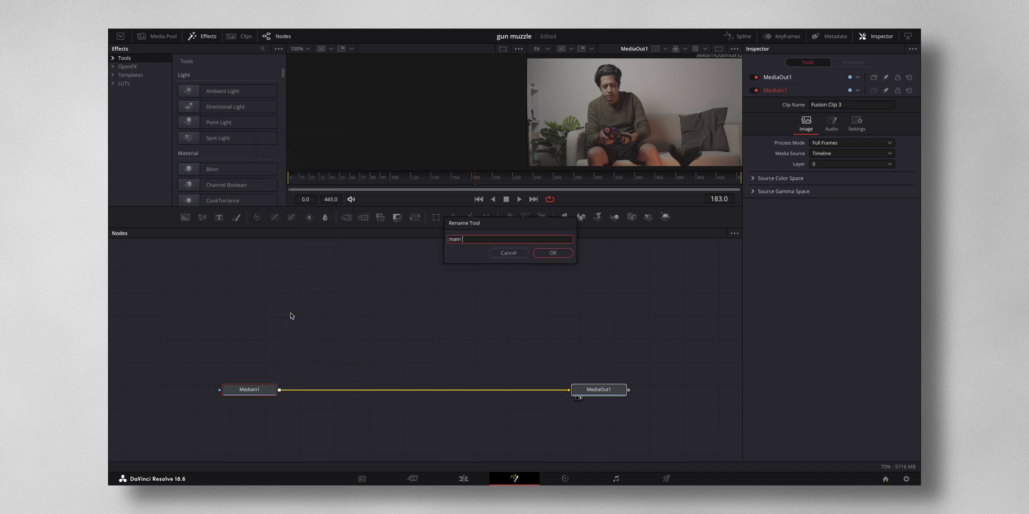
pyautogui.click(536, 256)
pyautogui.click(506, 253)
# Bring Compound Clip 2 from the Media Pool into the graph and merge it over mainshot via Merge1
pyautogui.click(157, 36)
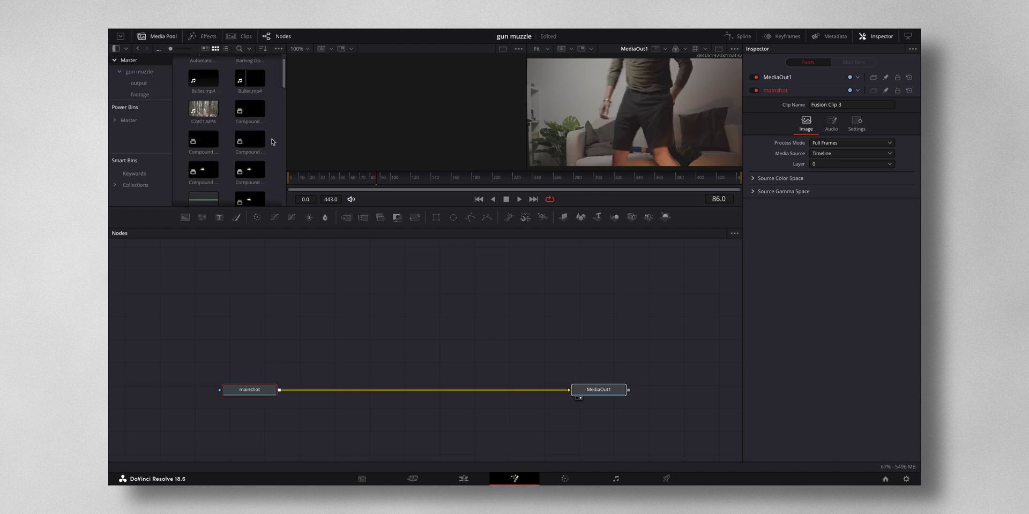
pyautogui.click(247, 141)
pyautogui.click(332, 178)
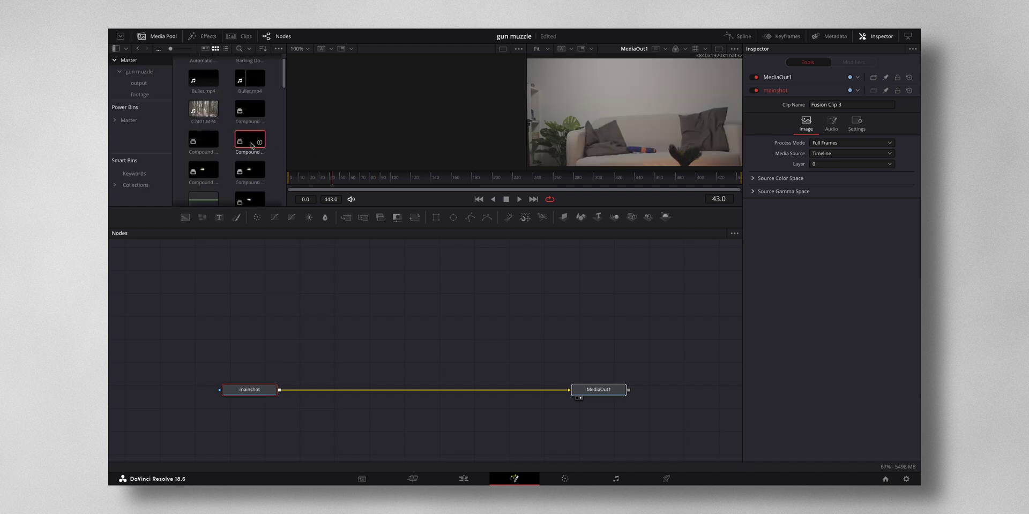
pyautogui.moveTo(249, 142); pyautogui.dragTo(248, 304)
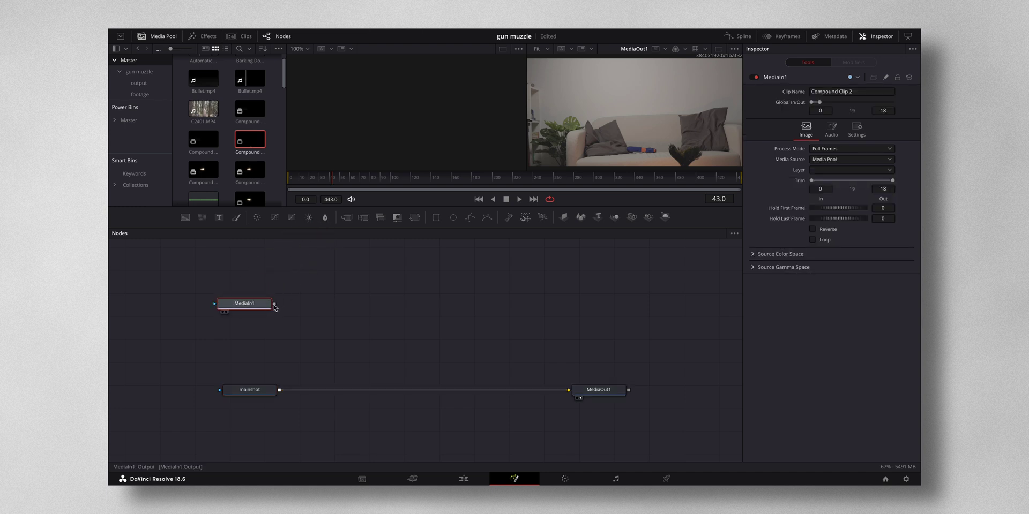
pyautogui.moveTo(275, 307); pyautogui.dragTo(280, 392)
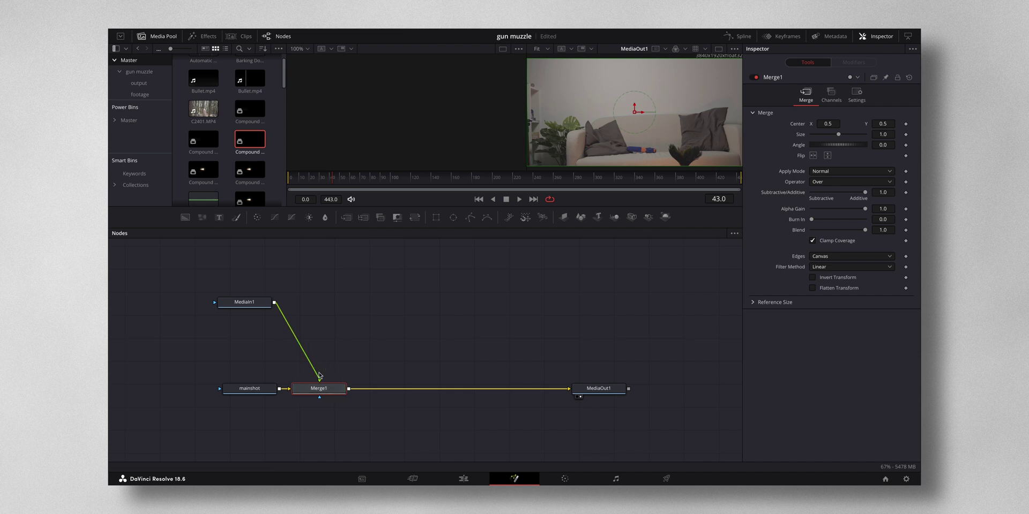
# Rename the new MediaIn1 node to muzzle
pyautogui.click(243, 306)
pyautogui.rightClick(244, 305)
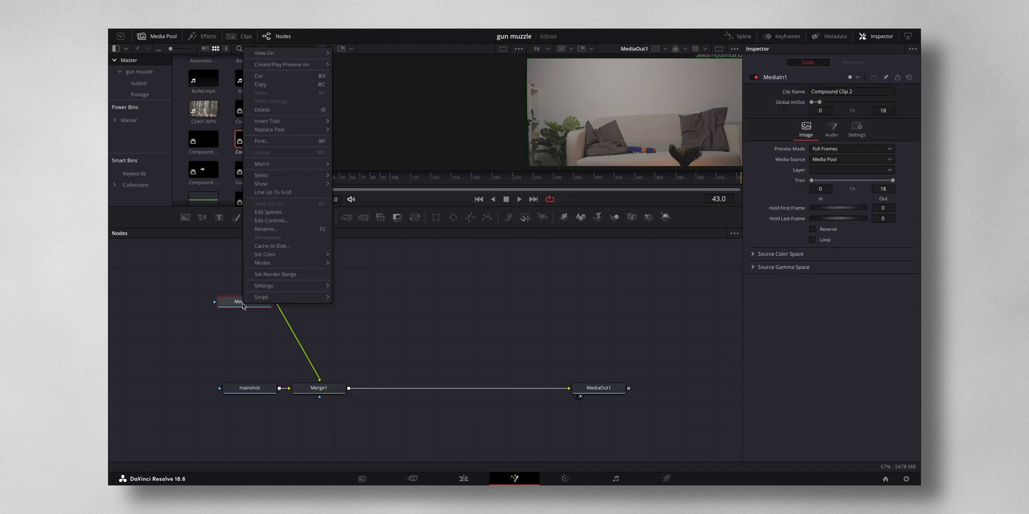
pyautogui.click(276, 229)
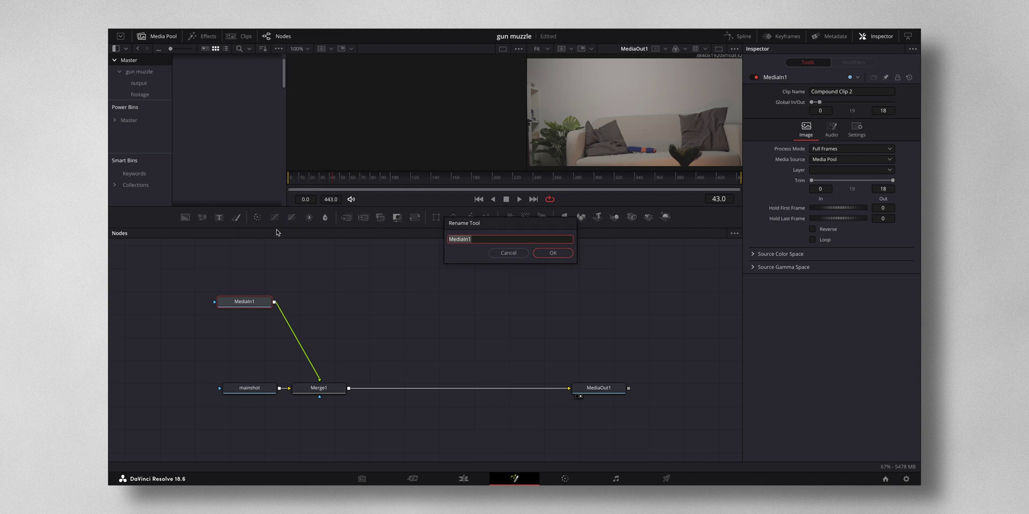
pyautogui.write('muzzle')
pyautogui.click(551, 253)
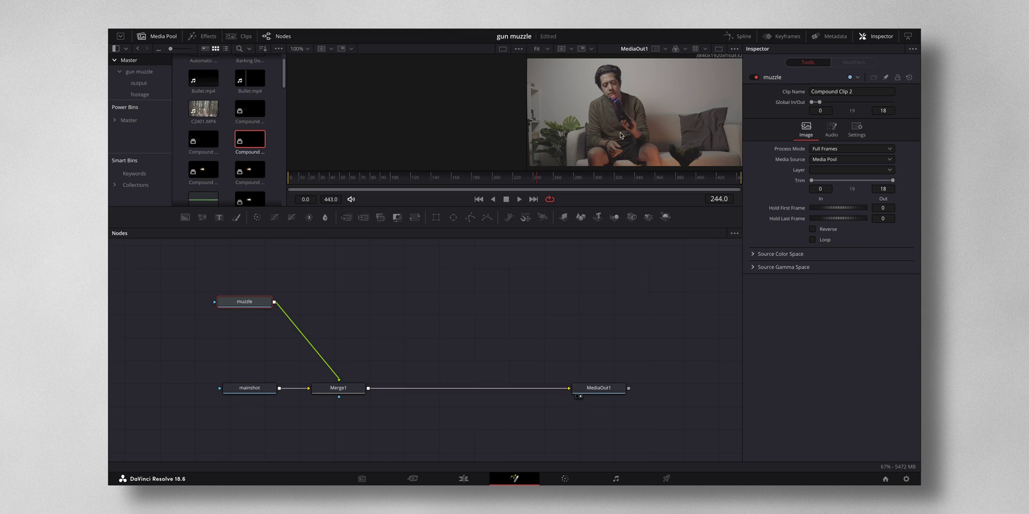
# View Merge1 in the left viewer and scrub from frame 118 to preview the composite
pyautogui.moveTo(594, 393)
pyautogui.click(341, 391)
pyautogui.press('1')
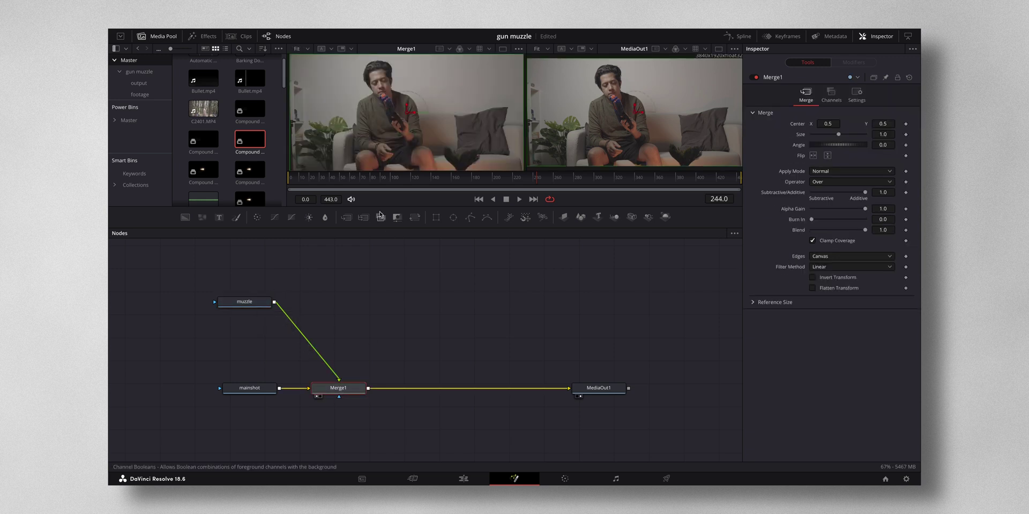
pyautogui.click(413, 179)
pyautogui.moveTo(414, 180); pyautogui.dragTo(617, 190)
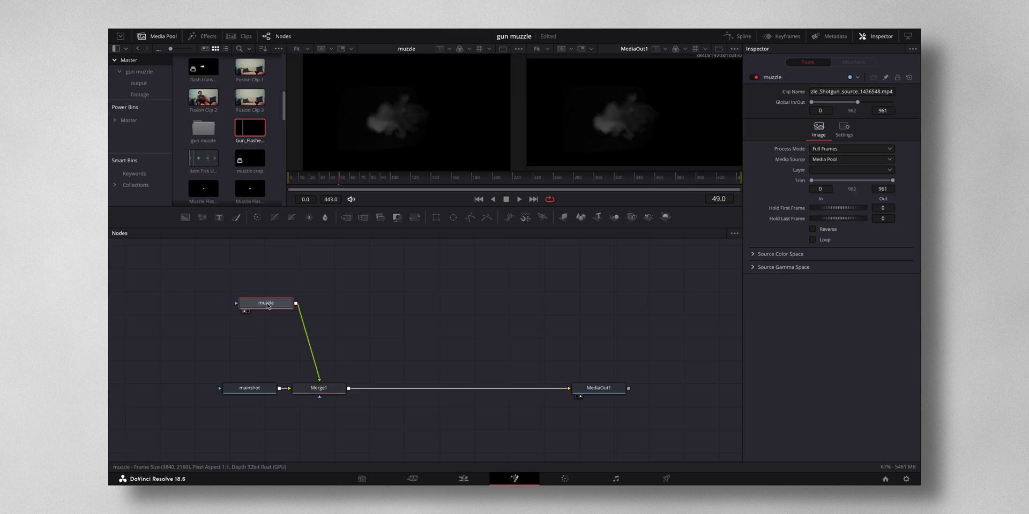
# Load the Gun_Flashes footage into muzzle and set Merge1's Apply Mode to Screen
pyautogui.moveTo(266, 308); pyautogui.dragTo(254, 308)
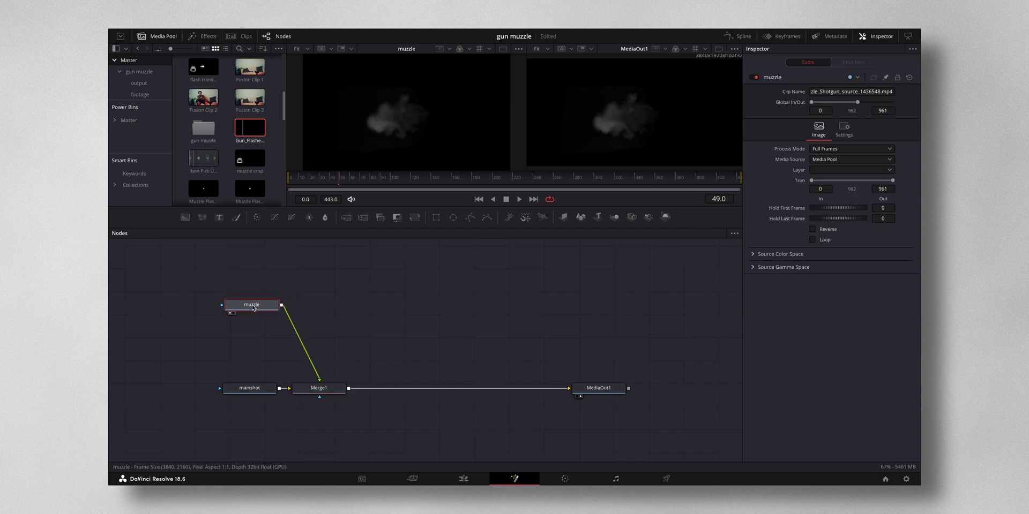
pyautogui.click(319, 389)
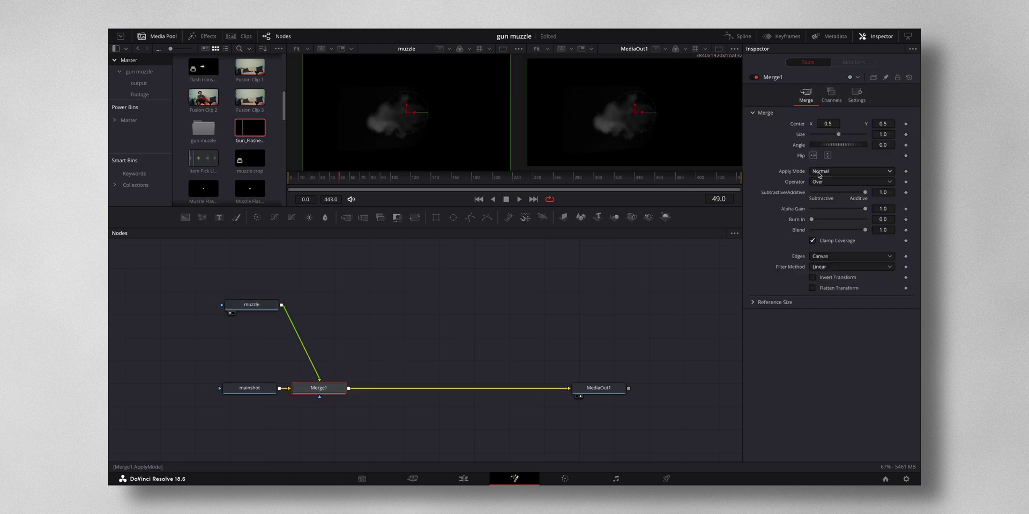
pyautogui.click(837, 173)
pyautogui.click(834, 186)
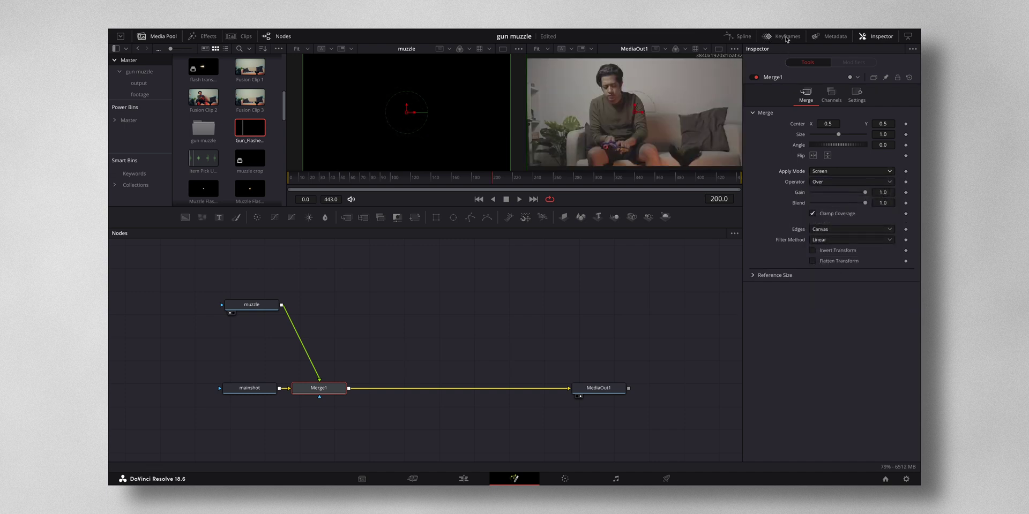
# In the Keyframes panel, trim the muzzle bar's ends and slide it to start at frame 259
pyautogui.click(782, 37)
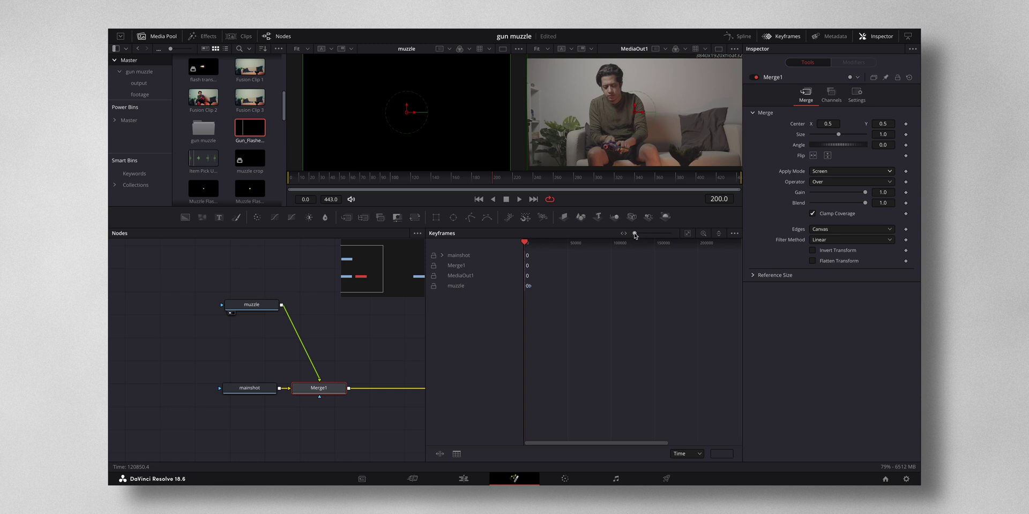
pyautogui.moveTo(634, 235); pyautogui.dragTo(638, 238)
pyautogui.scroll(2, 580, 305)
pyautogui.scroll(5, 579, 305)
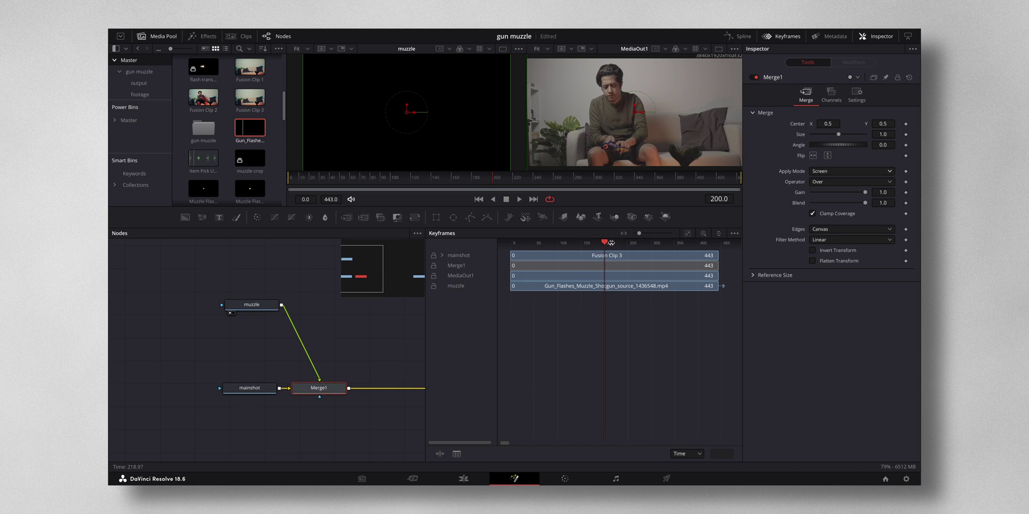
pyautogui.moveTo(604, 245); pyautogui.dragTo(622, 247)
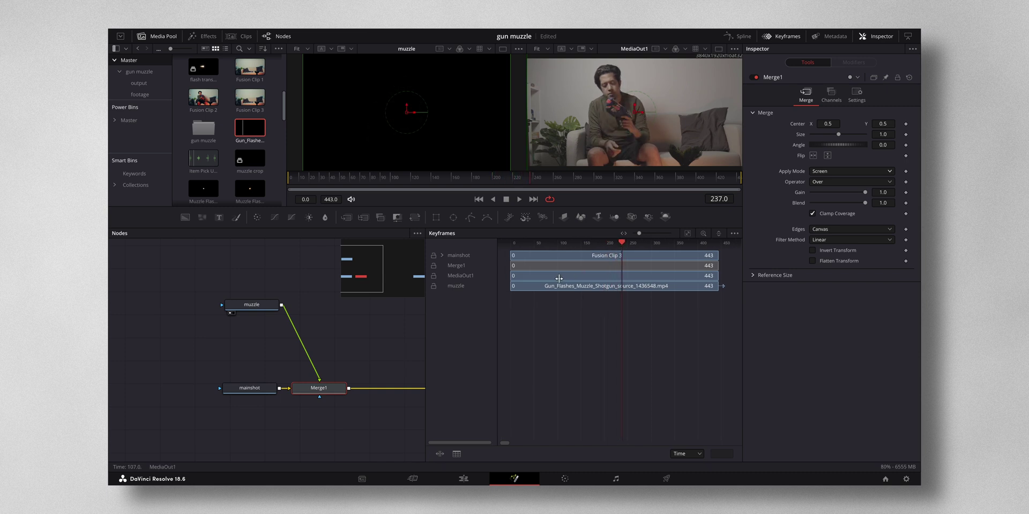
pyautogui.moveTo(510, 287); pyautogui.dragTo(615, 286)
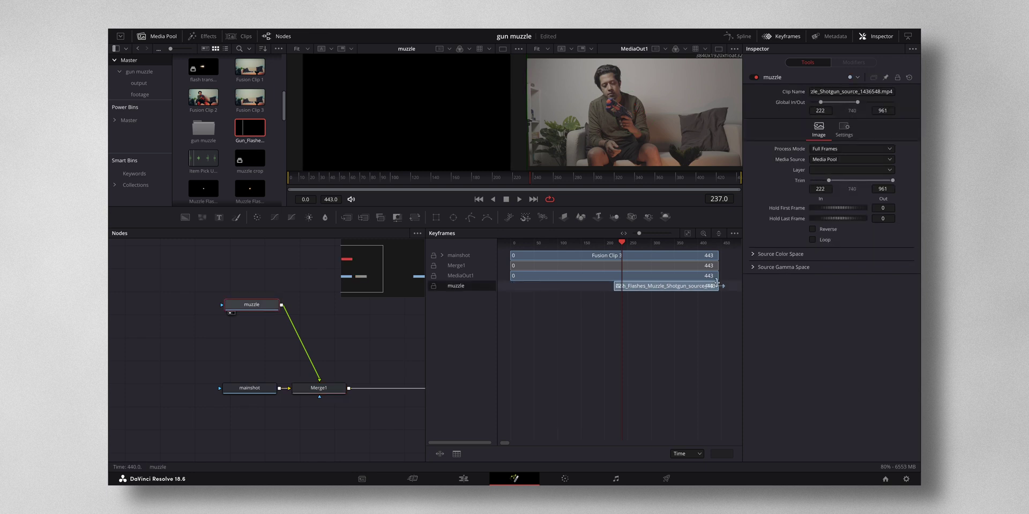
pyautogui.moveTo(718, 286); pyautogui.dragTo(637, 287)
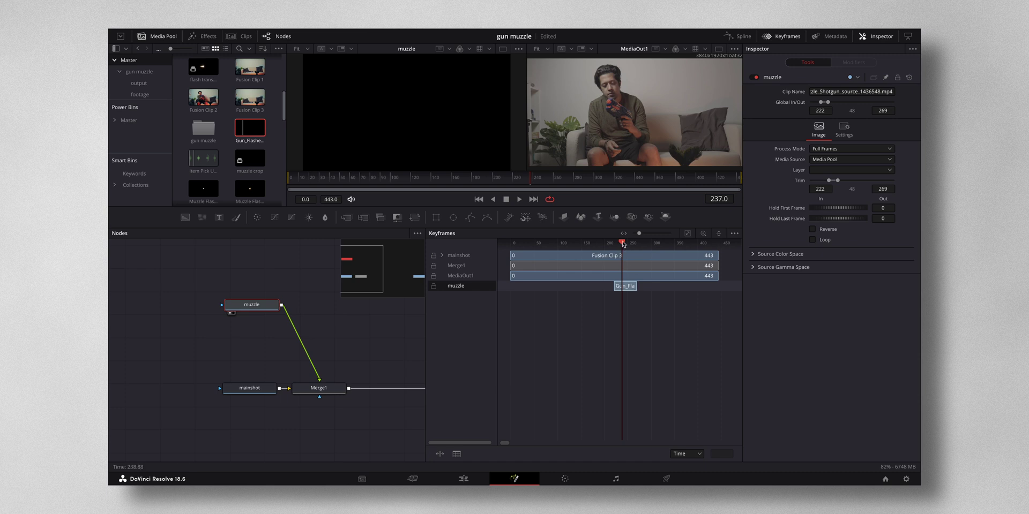
pyautogui.moveTo(623, 244); pyautogui.dragTo(635, 245)
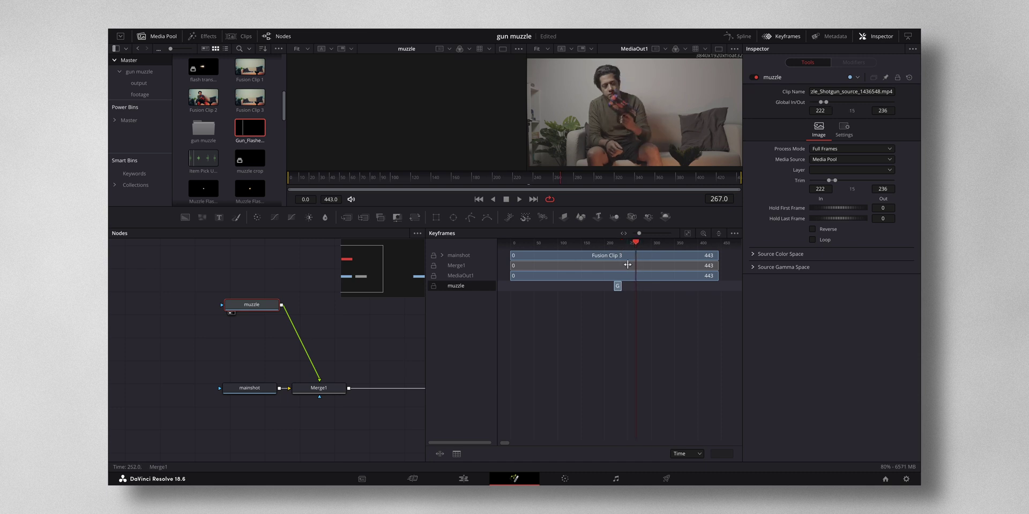
pyautogui.moveTo(617, 287); pyautogui.dragTo(635, 287)
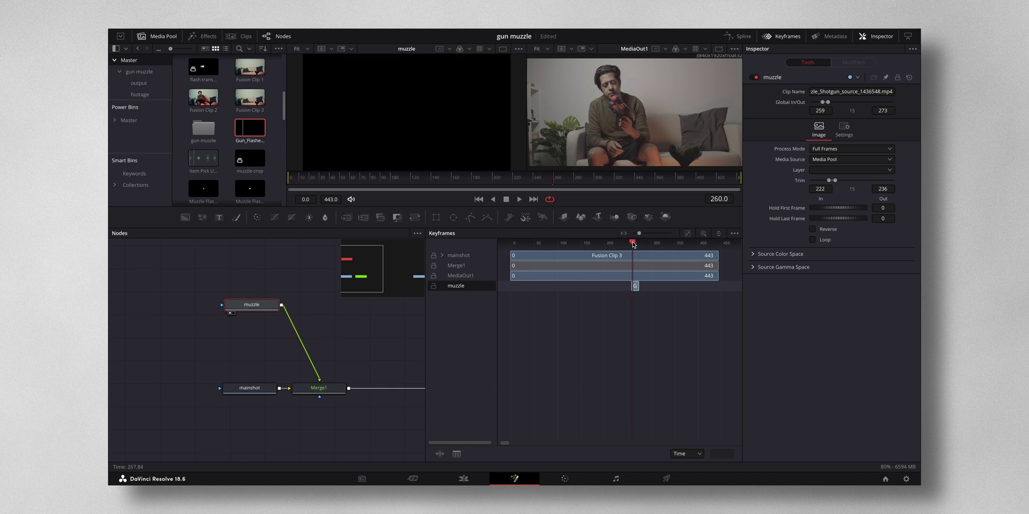
pyautogui.moveTo(636, 244); pyautogui.dragTo(635, 245)
# Move Merge1's flash onto the gun barrel at angle -36.5, then play back the composite
pyautogui.click(338, 390)
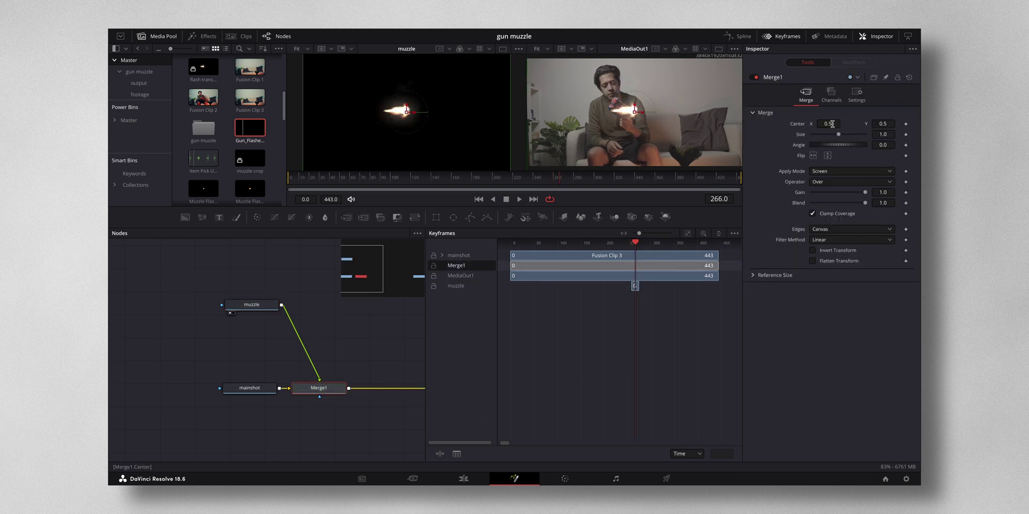
pyautogui.moveTo(831, 125); pyautogui.dragTo(833, 124)
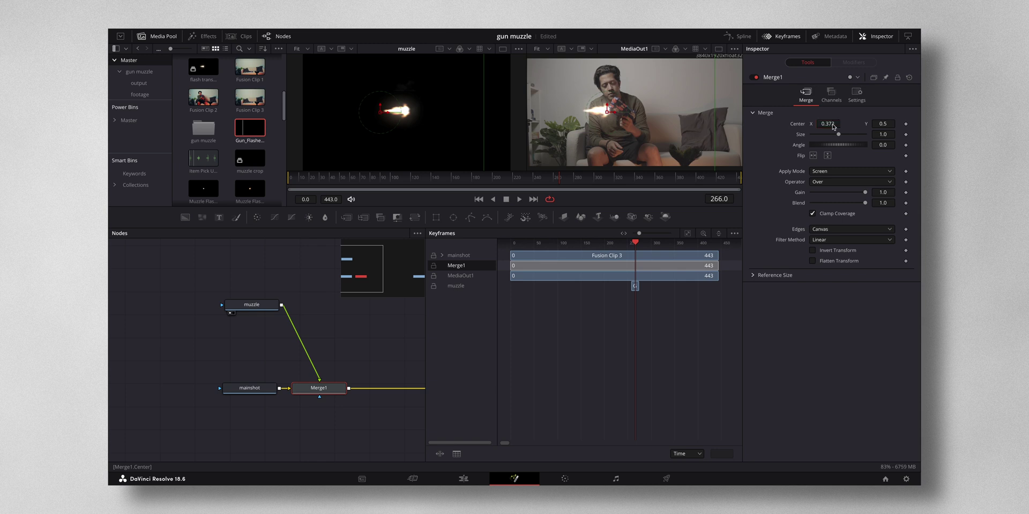
pyautogui.moveTo(610, 113); pyautogui.dragTo(611, 102)
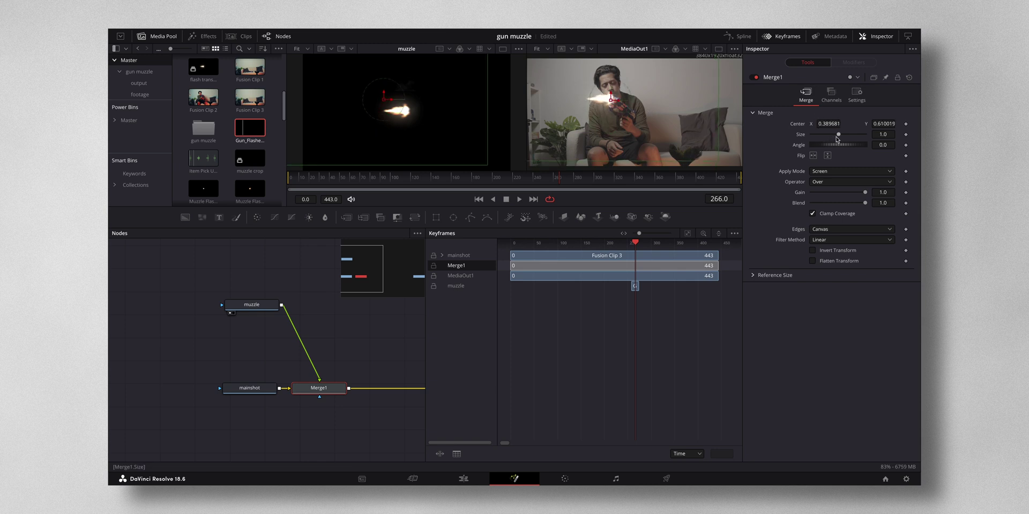
pyautogui.moveTo(838, 147); pyautogui.dragTo(831, 147)
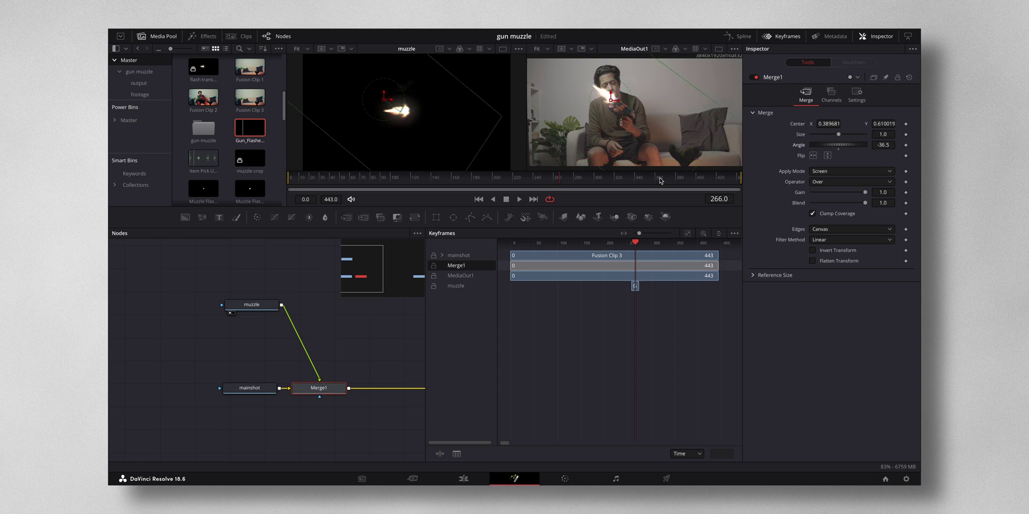
pyautogui.click(780, 36)
pyautogui.press('space')
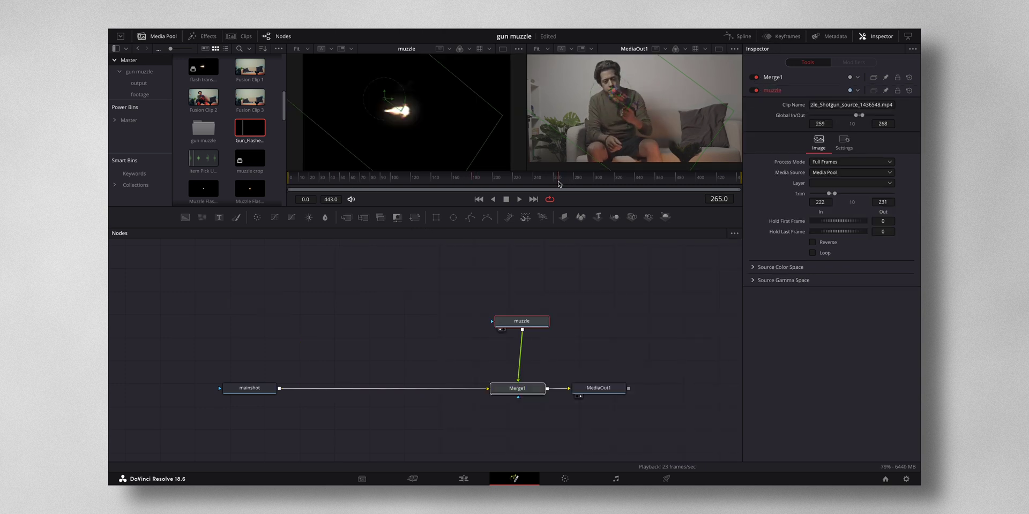
# Scrub to frame 266 and set the output viewer zoom to 100%
pyautogui.moveTo(558, 184)
pyautogui.mouseDown()
pyautogui.moveTo(546, 184)
pyautogui.moveTo(559, 183)
pyautogui.mouseUp()
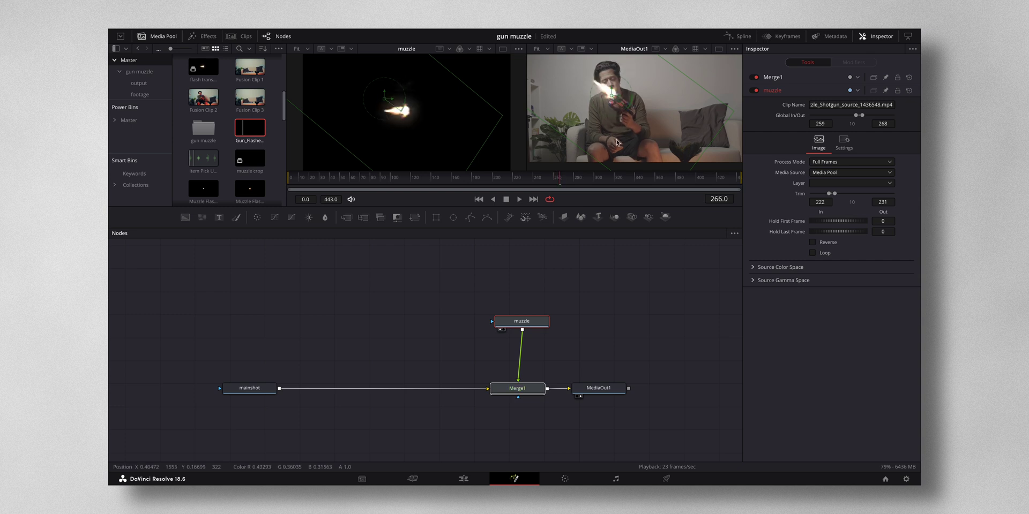
pyautogui.click(547, 49)
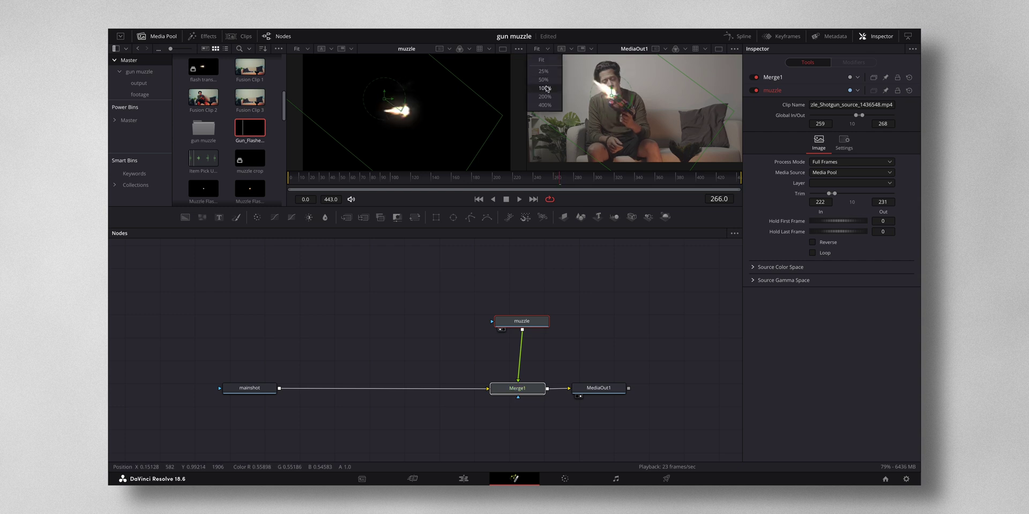
pyautogui.click(544, 88)
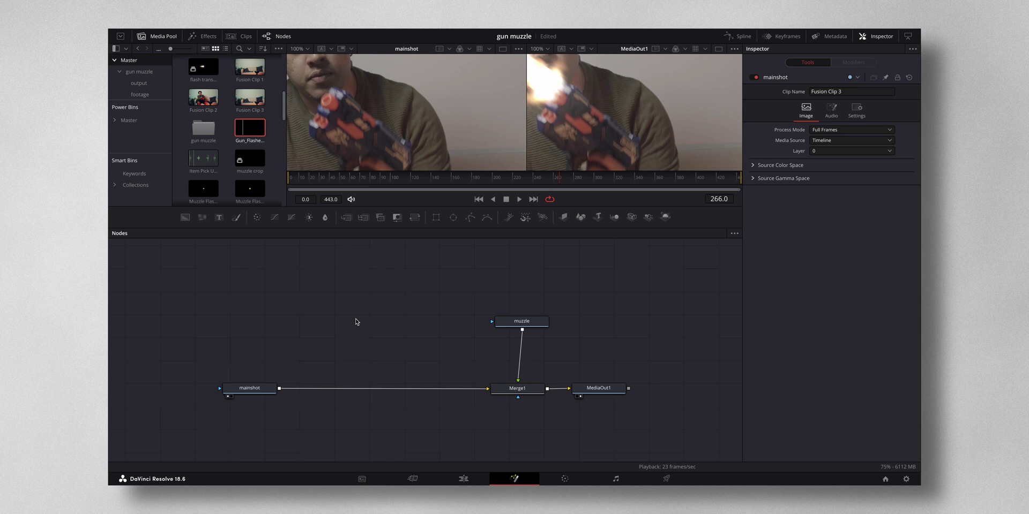
# Add a Matte Control node via tool search and feed mainshot into its background input
pyautogui.hotkey('shift', 'space')
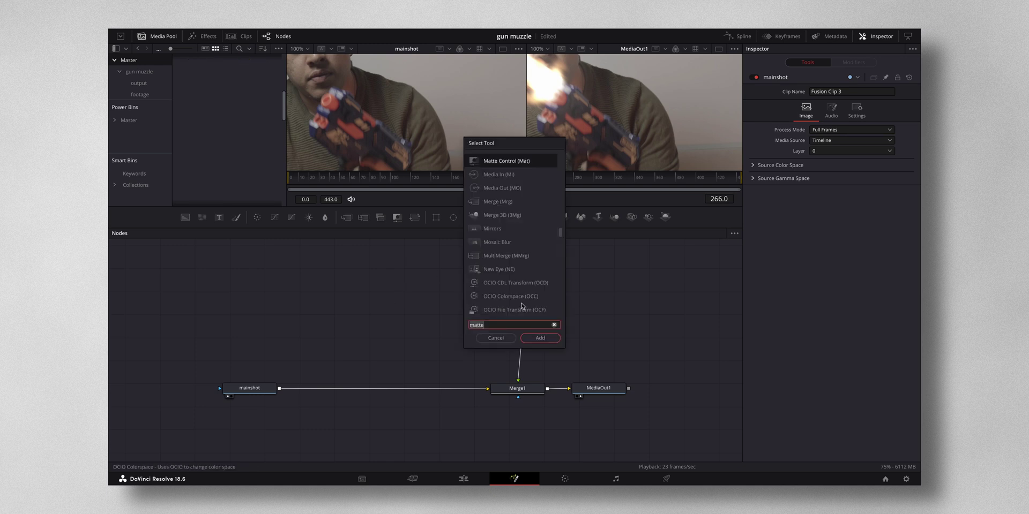
pyautogui.click(539, 337)
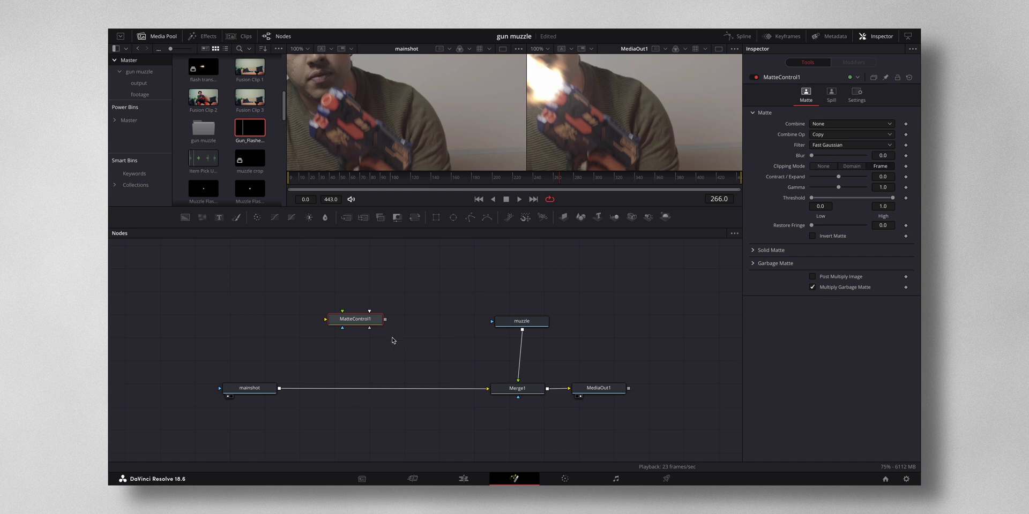
pyautogui.moveTo(279, 388); pyautogui.dragTo(326, 321)
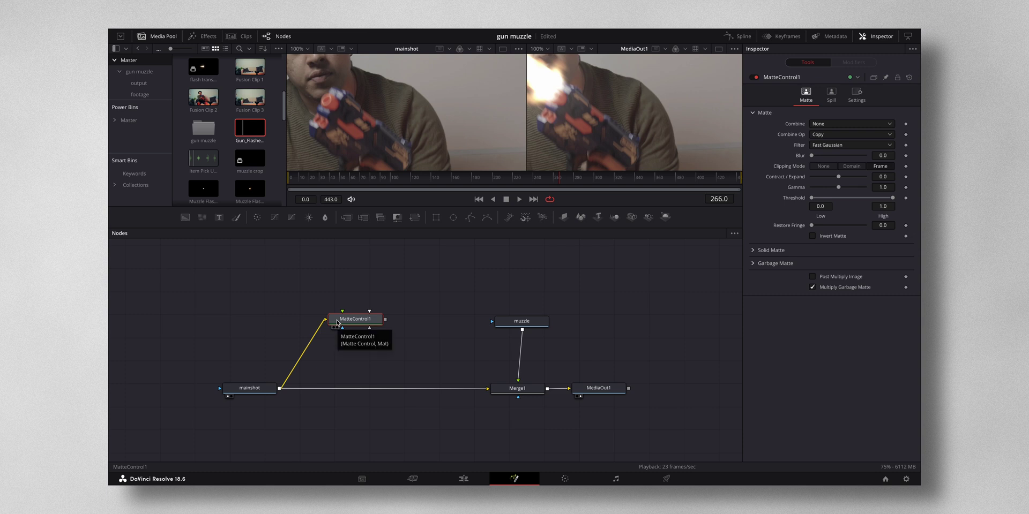
pyautogui.moveTo(385, 320); pyautogui.dragTo(281, 391)
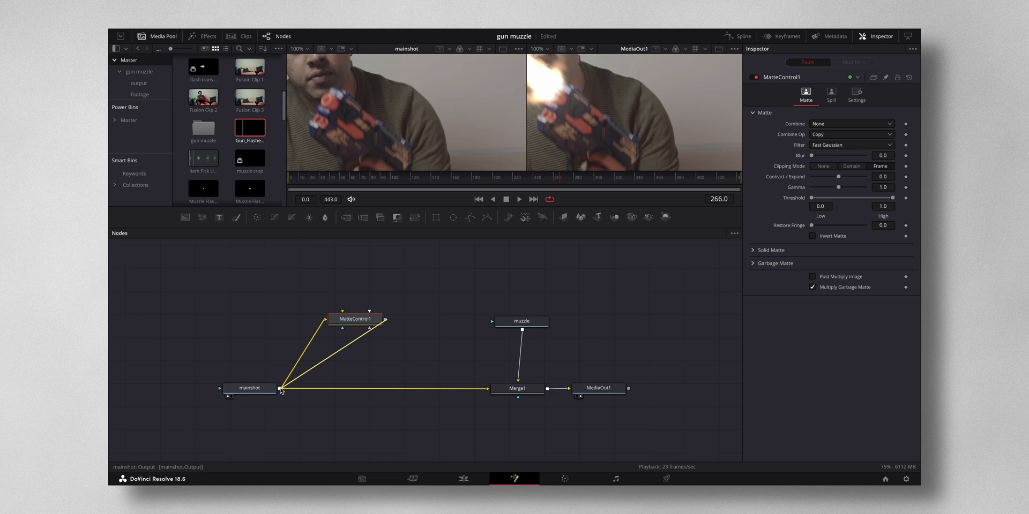
# Merge MatteControl1 over mainshot as Merge2, then add a Polygon1 mask node
pyautogui.moveTo(281, 390); pyautogui.dragTo(280, 391)
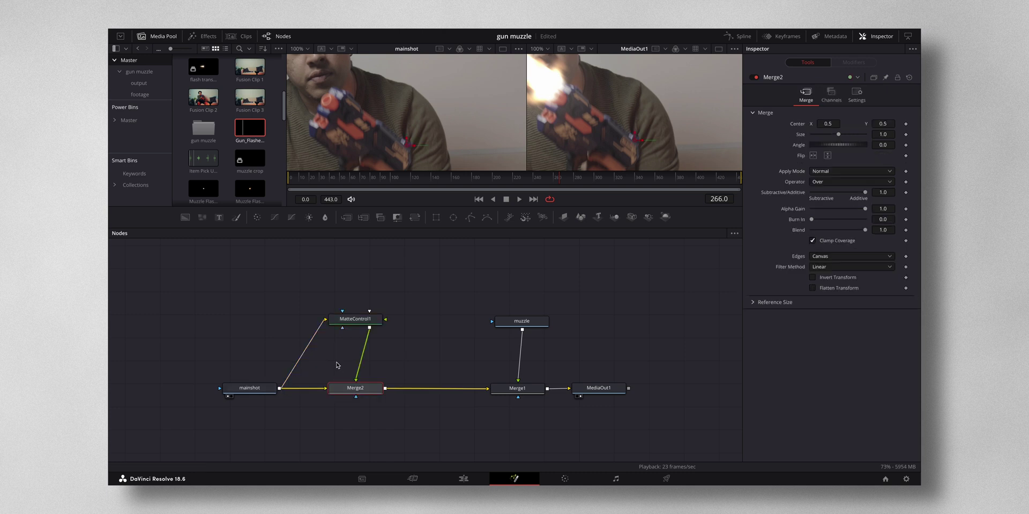
pyautogui.click(358, 323)
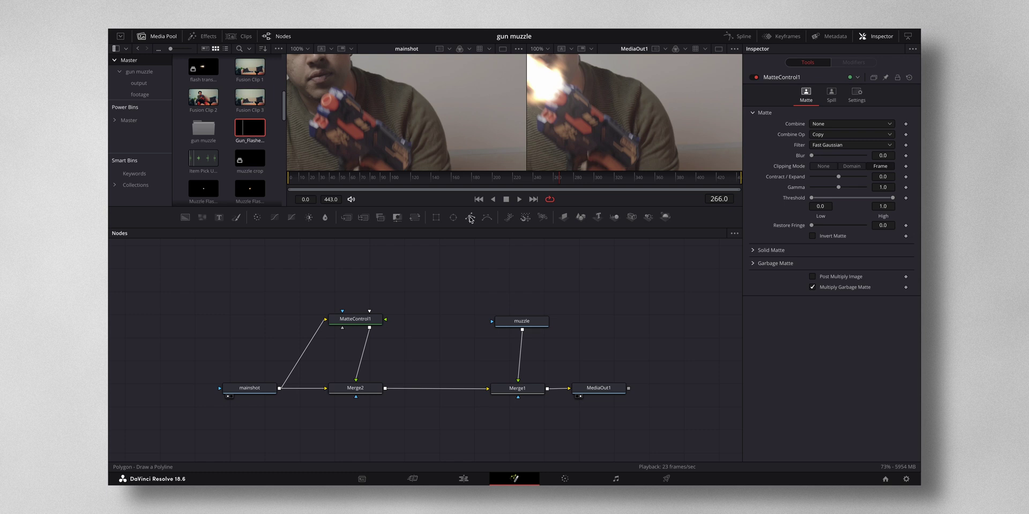
pyautogui.moveTo(470, 219); pyautogui.dragTo(359, 267)
# Show Merge2 in the left viewer and start placing Polygon1 points along the gun's top
pyautogui.click(364, 393)
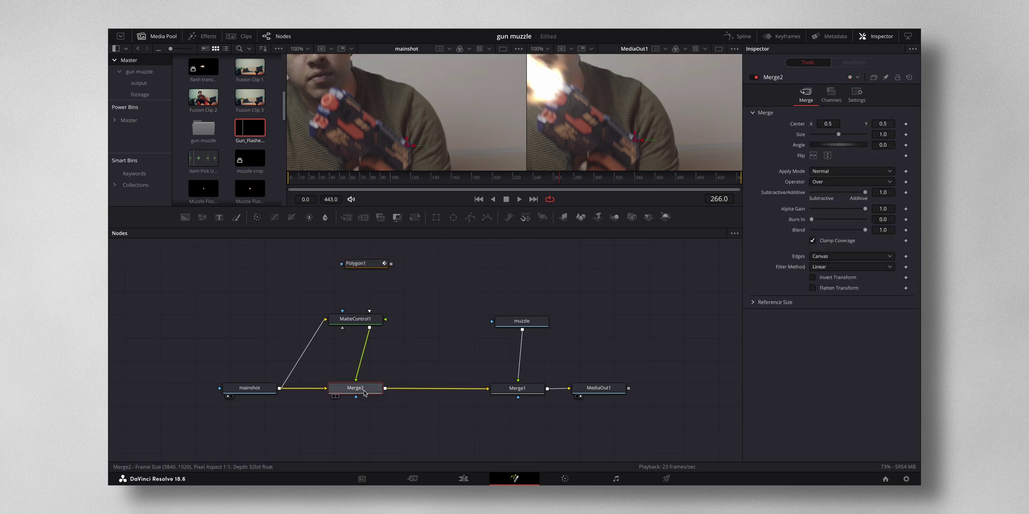
pyautogui.press('1')
pyautogui.click(368, 266)
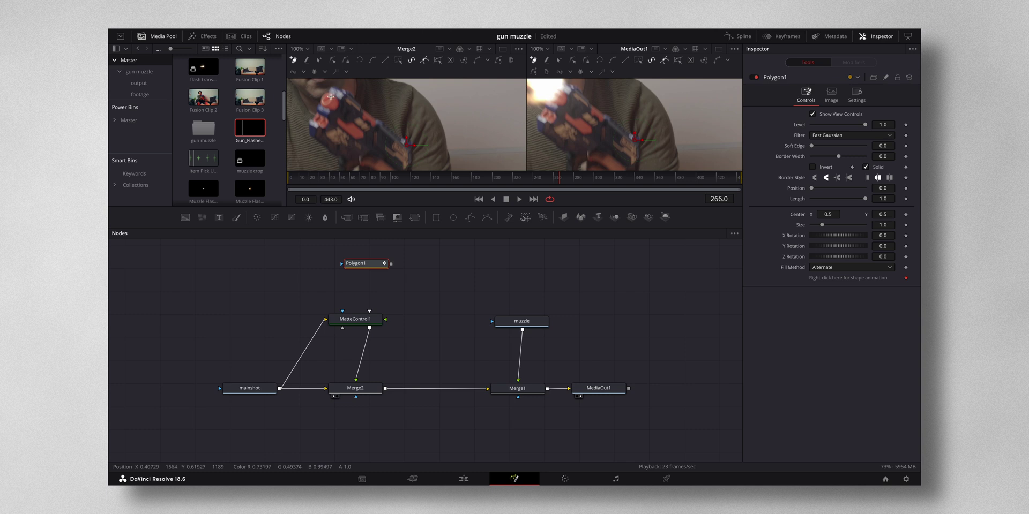
pyautogui.click(558, 91)
pyautogui.click(575, 88)
pyautogui.click(585, 96)
pyautogui.click(590, 104)
# Trace the gun's front and lower edge, close the polygon, and wire it into MatteControl1
pyautogui.click(607, 118)
pyautogui.click(616, 124)
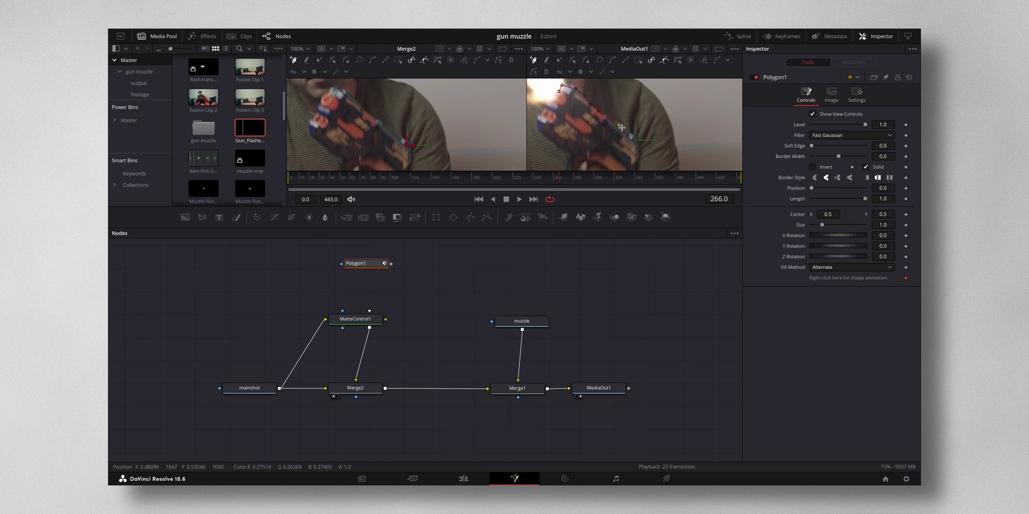
pyautogui.click(638, 149)
pyautogui.click(638, 157)
pyautogui.click(632, 162)
pyautogui.hotkey('shift', 'c')
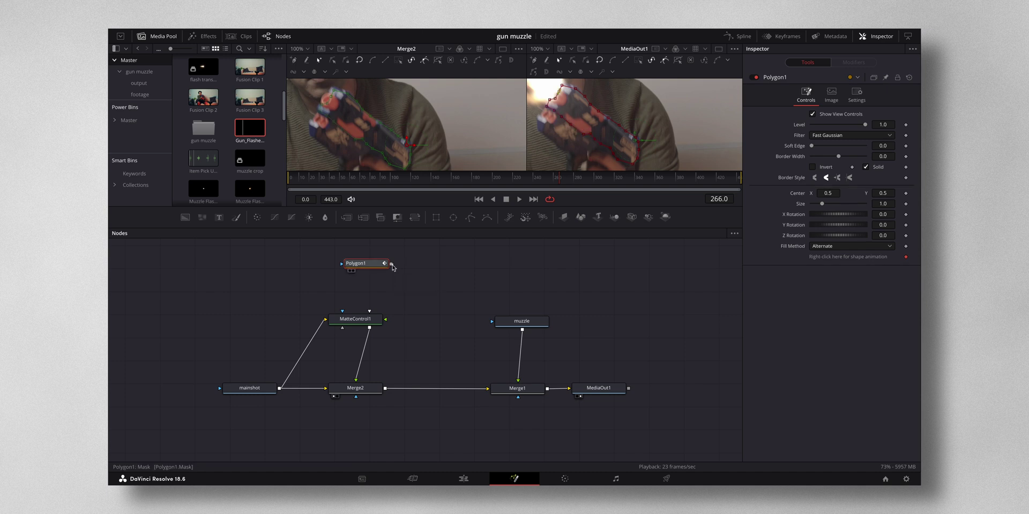
pyautogui.moveTo(392, 265); pyautogui.dragTo(388, 322)
# Set MatteControl1 to Combine Alpha with Post Multiply Image, and lower Polygon1's Soft Edge to 0.011
pyautogui.click(363, 320)
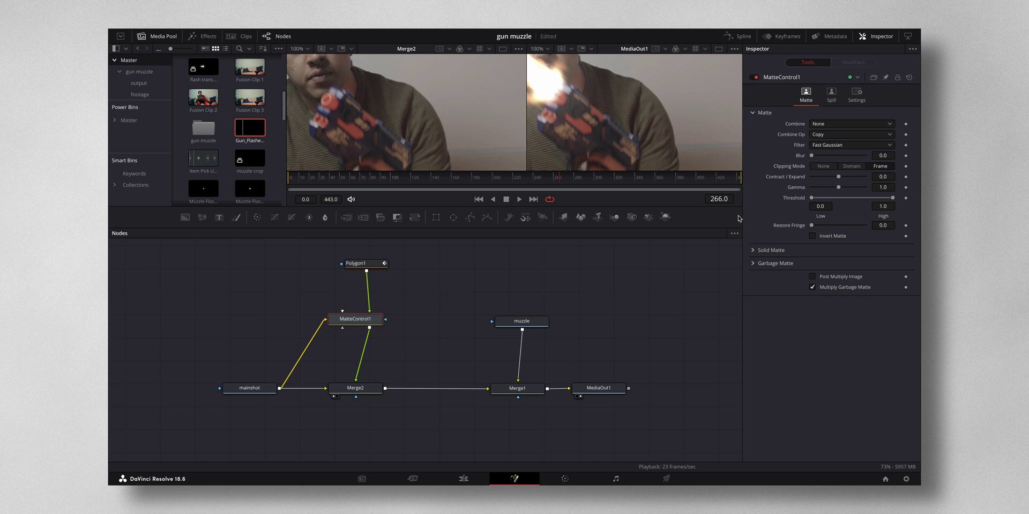
pyautogui.click(847, 128)
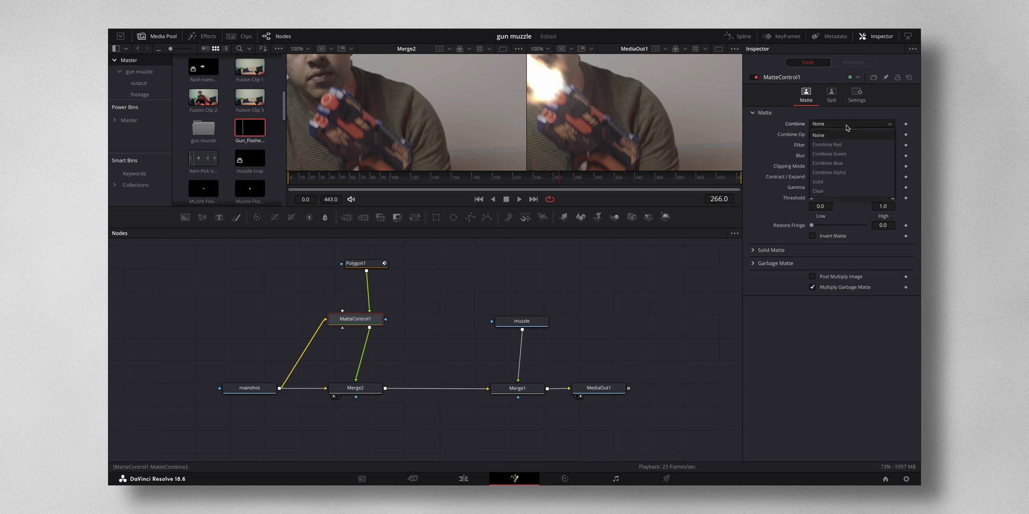
pyautogui.click(837, 172)
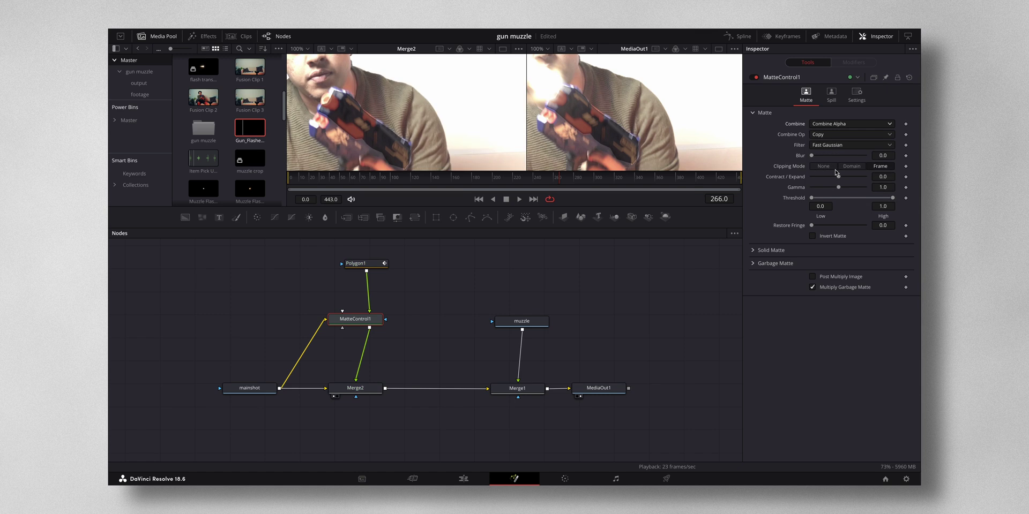
pyautogui.click(812, 277)
pyautogui.press('1')
pyautogui.click(377, 264)
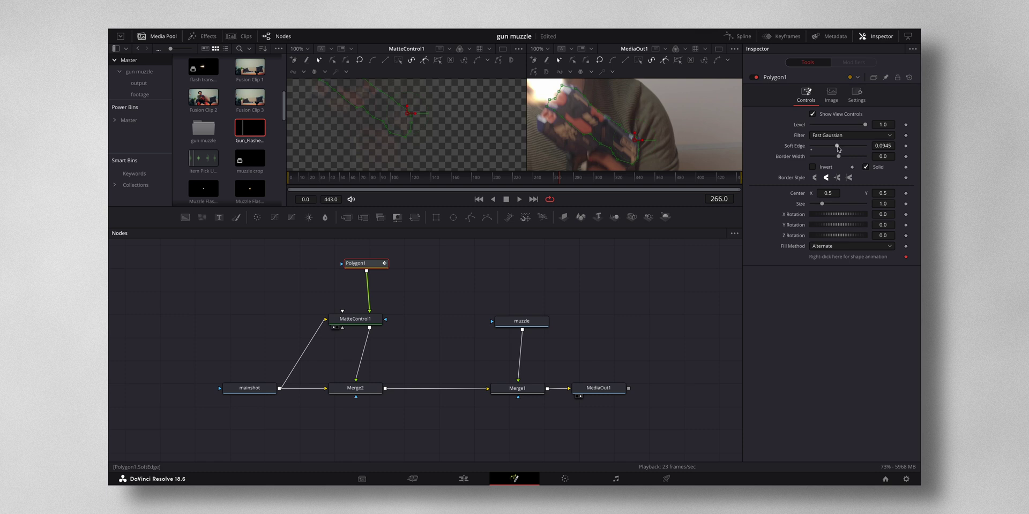
pyautogui.moveTo(837, 148); pyautogui.dragTo(816, 151)
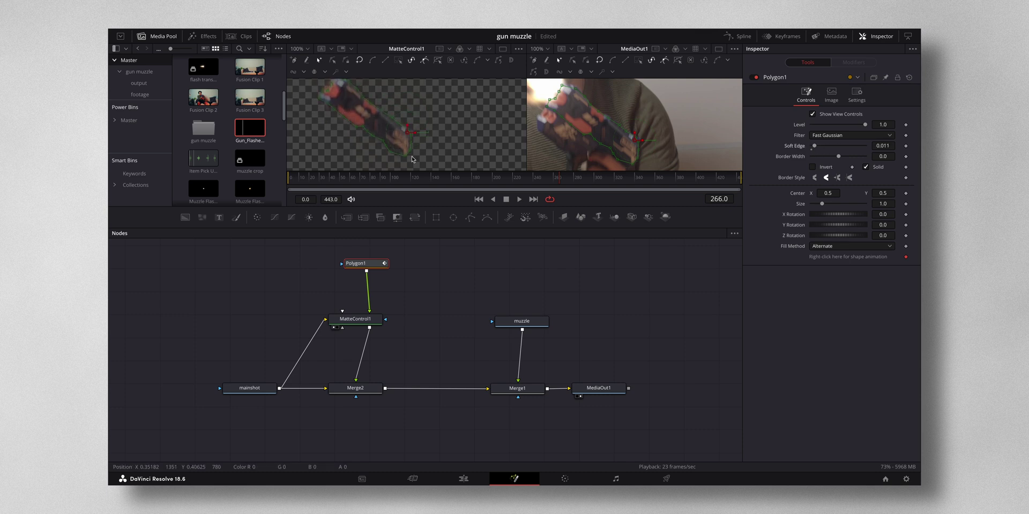
# View Merge2 in the right viewer and nudge the gun layer's Center to 0.499479, 0.501041
pyautogui.click(366, 390)
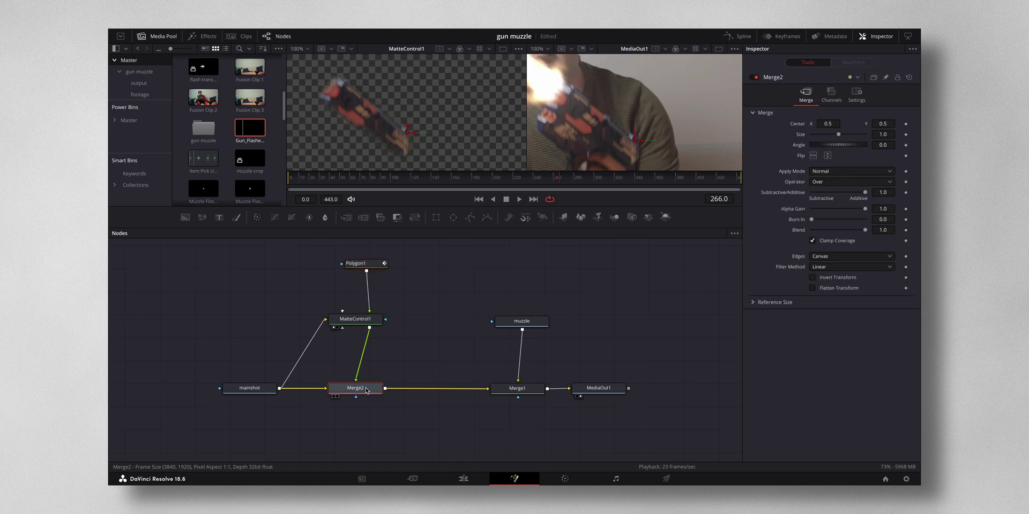
pyautogui.press('2')
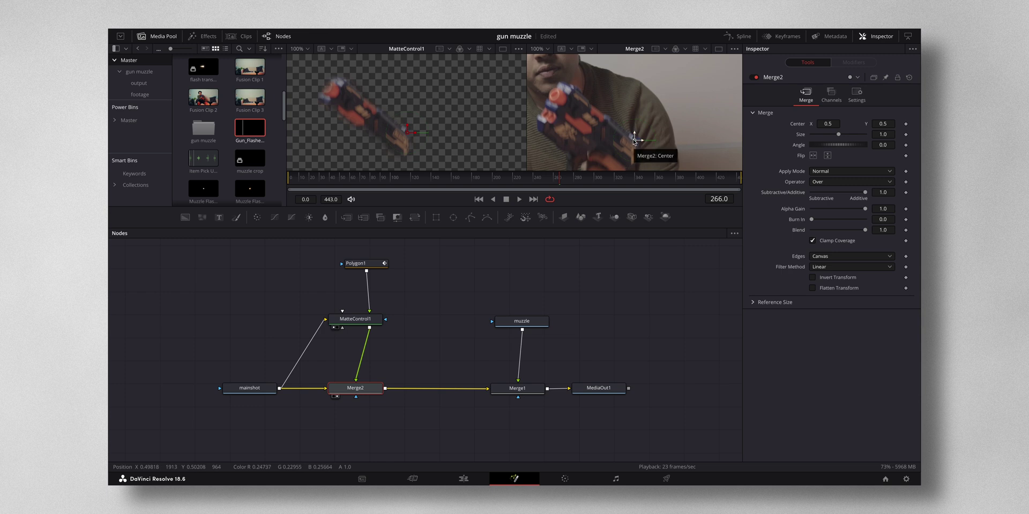
pyautogui.moveTo(634, 141)
pyautogui.mouseDown()
pyautogui.moveTo(628, 129)
pyautogui.moveTo(646, 141)
pyautogui.moveTo(633, 142)
pyautogui.mouseUp()
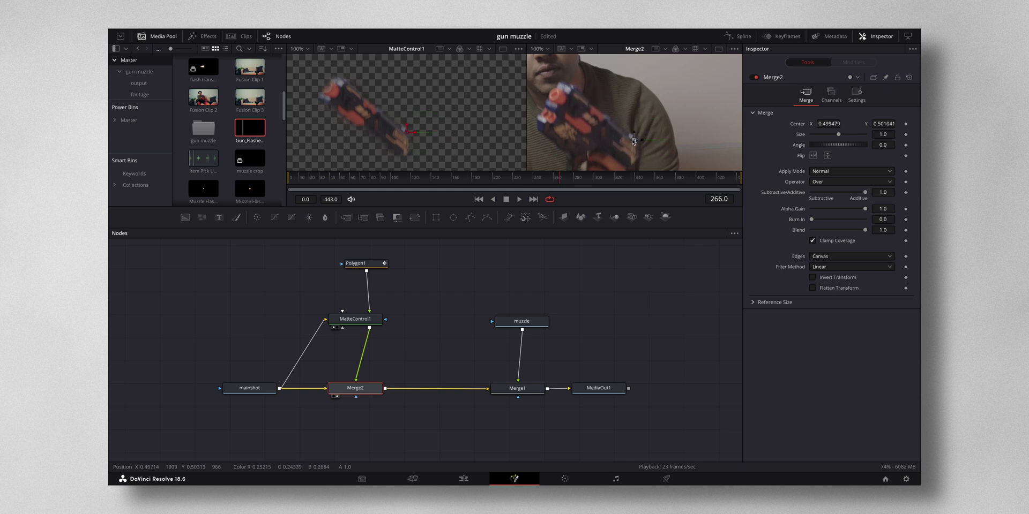
pyautogui.scroll(-2, 544, 136)
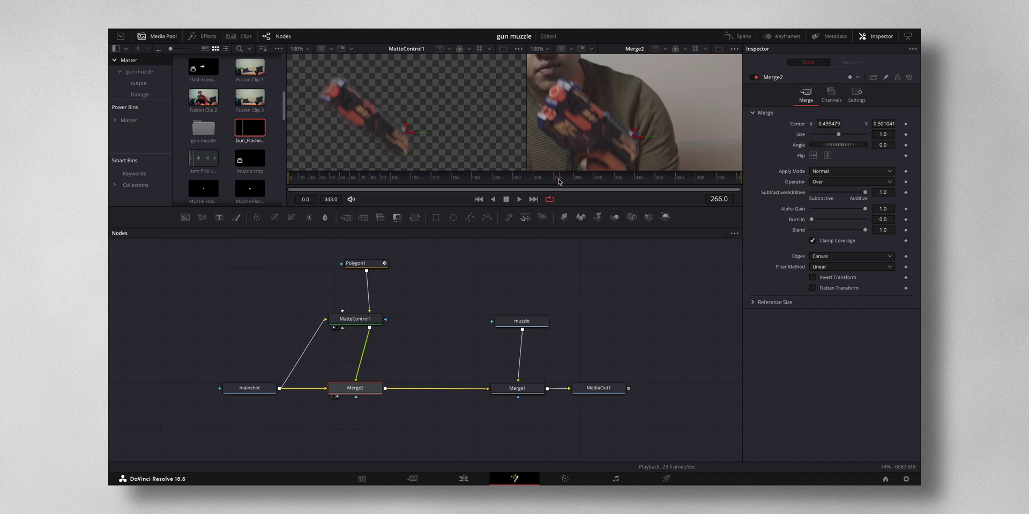
pyautogui.moveTo(559, 181); pyautogui.dragTo(504, 177)
# Show MediaOut1 in the left viewer at Fit zoom and scrub through the composite
pyautogui.click(596, 388)
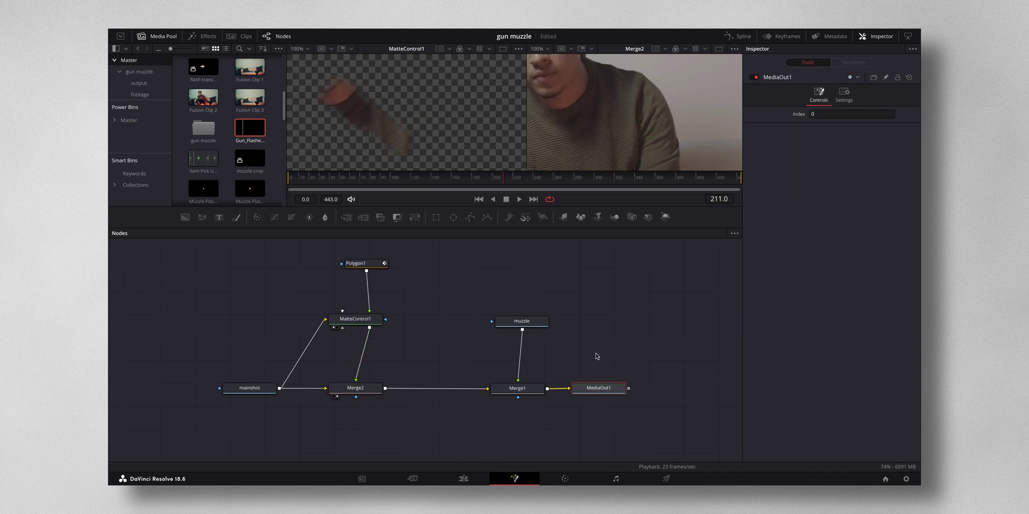
pyautogui.press('1')
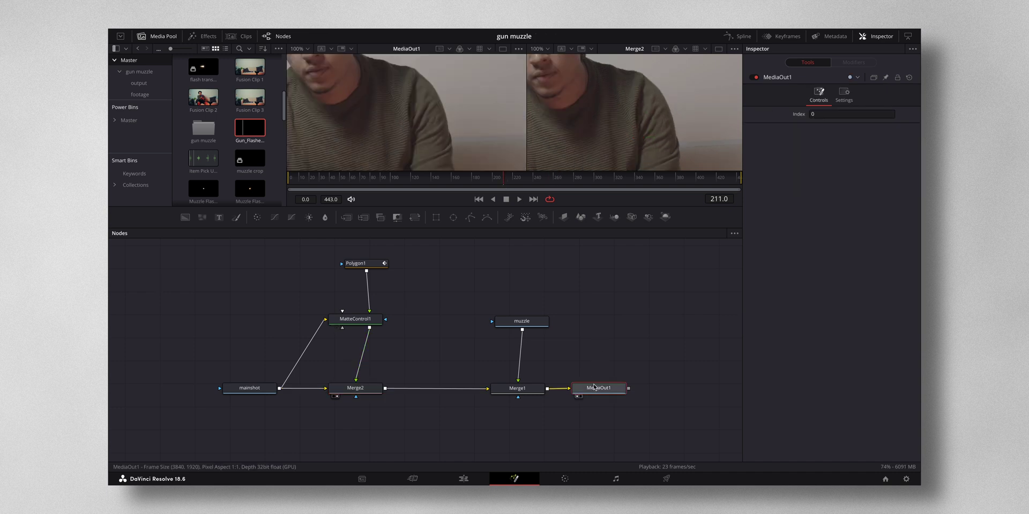
pyautogui.click(308, 50)
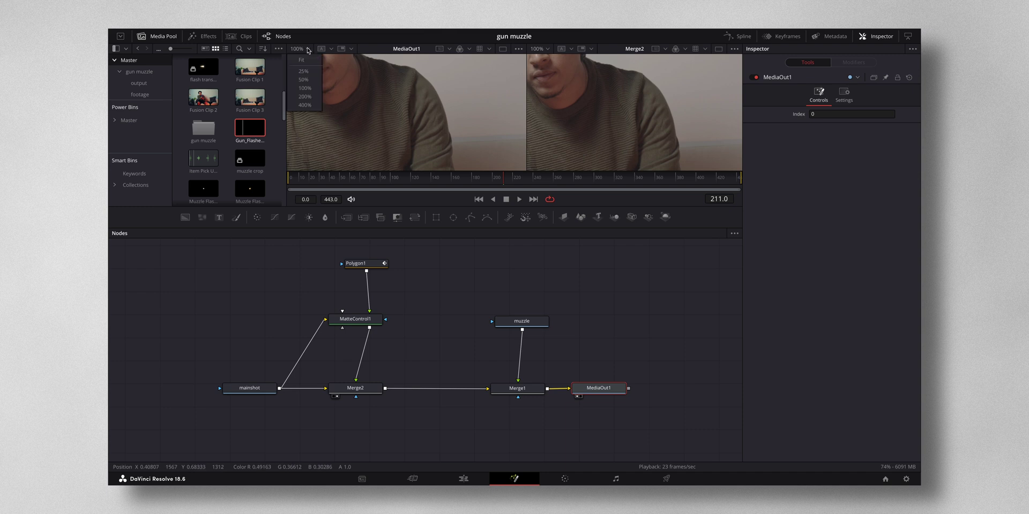
pyautogui.click(303, 62)
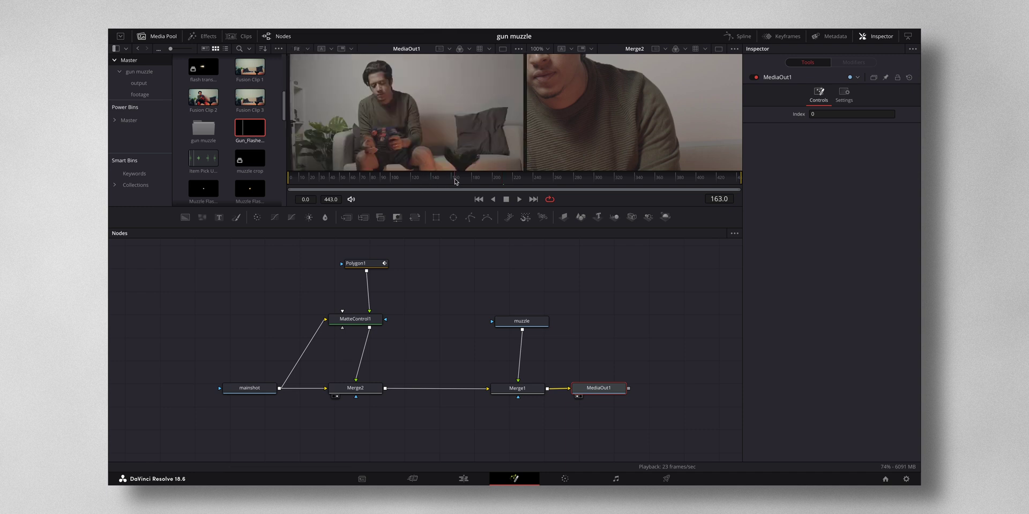
pyautogui.moveTo(455, 179); pyautogui.dragTo(560, 186)
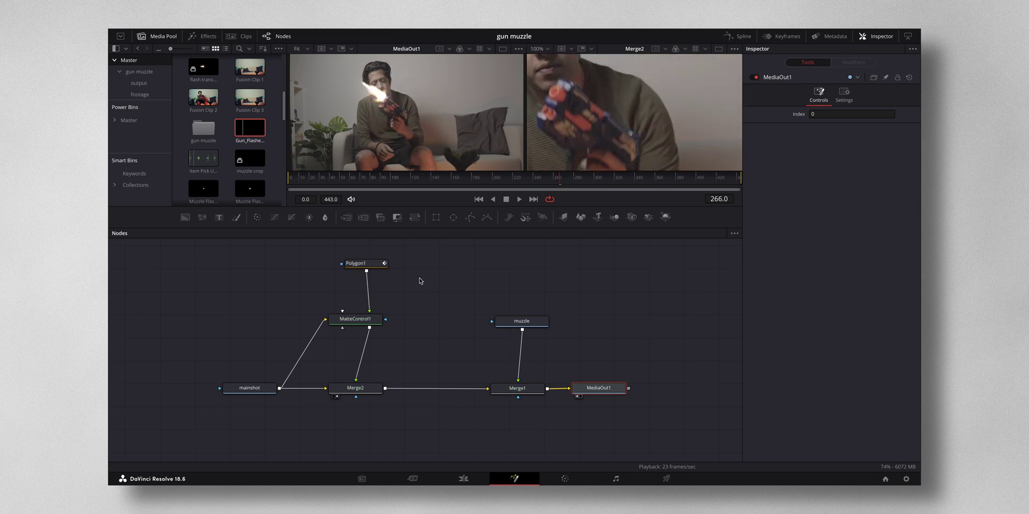
pyautogui.click(369, 385)
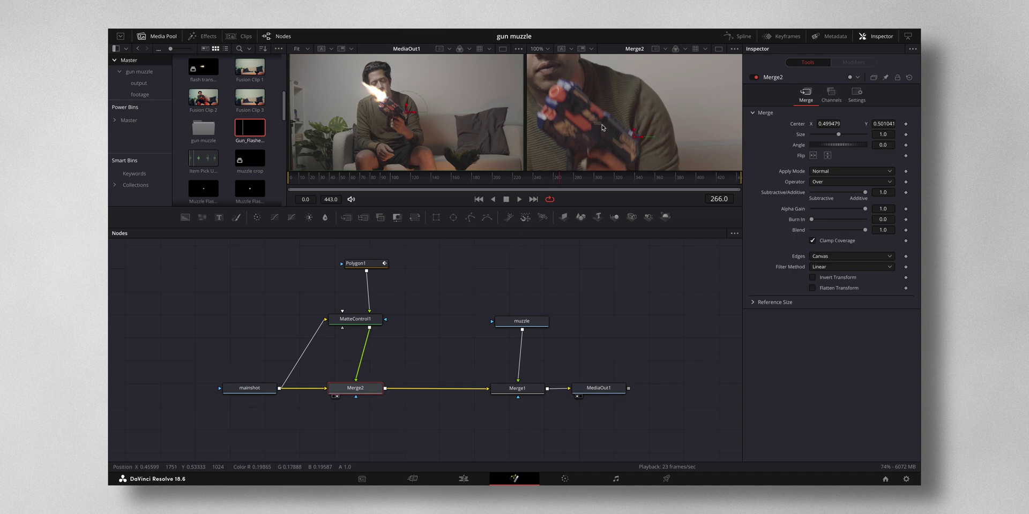
# Move Merge2's Center to 0.517708, 0.480208 and keyframe Blend 0, 1, 0 on frames 265–267
pyautogui.moveTo(633, 138); pyautogui.dragTo(648, 146)
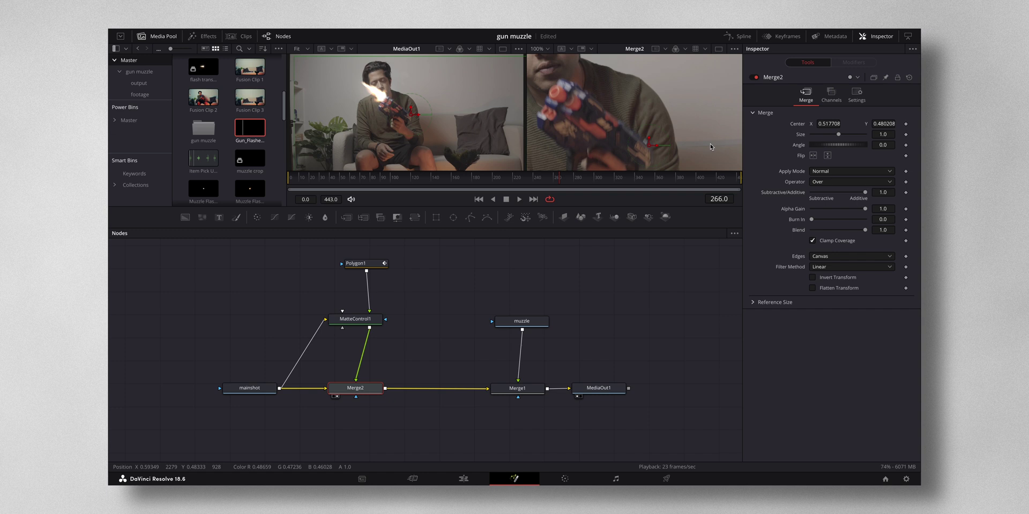
pyautogui.click(906, 230)
pyautogui.press('Left')
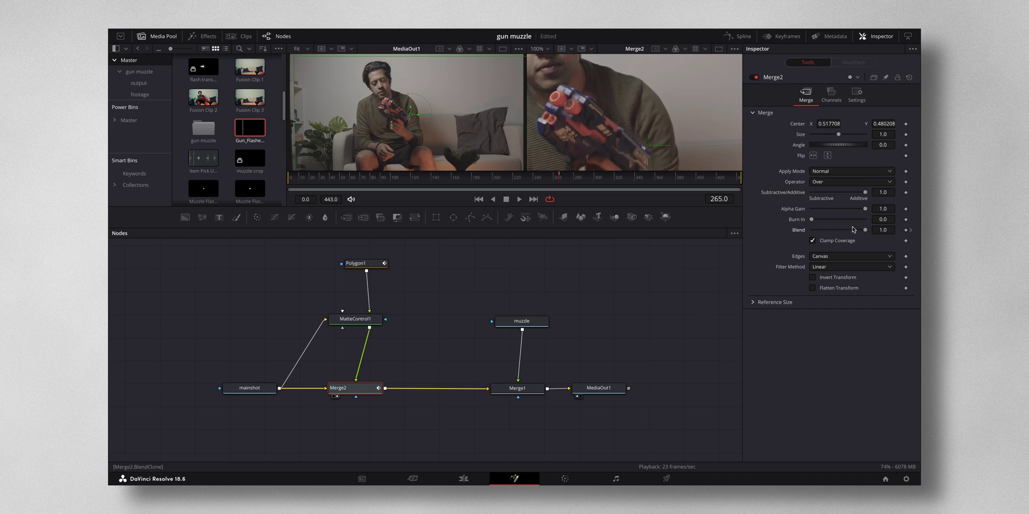
pyautogui.moveTo(865, 231); pyautogui.dragTo(744, 228)
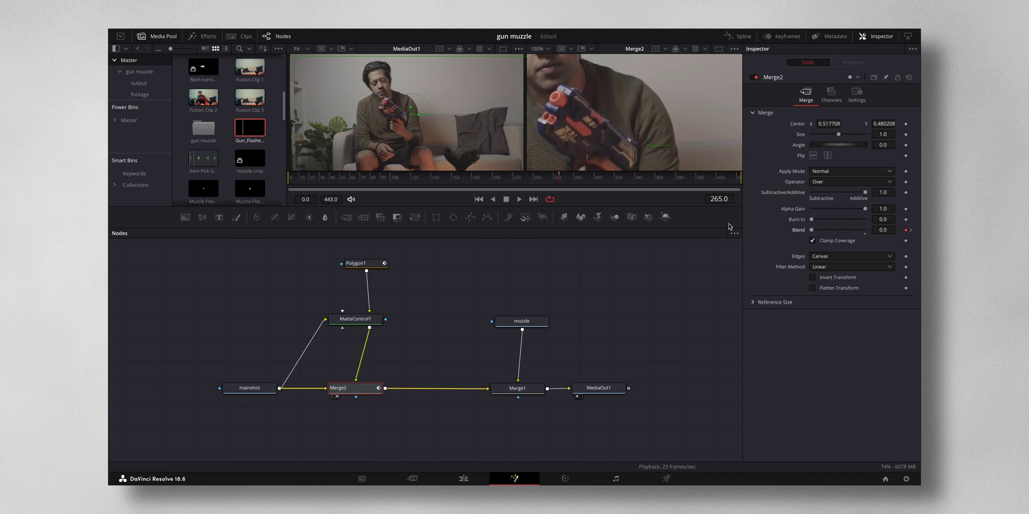
pyautogui.press('Right')
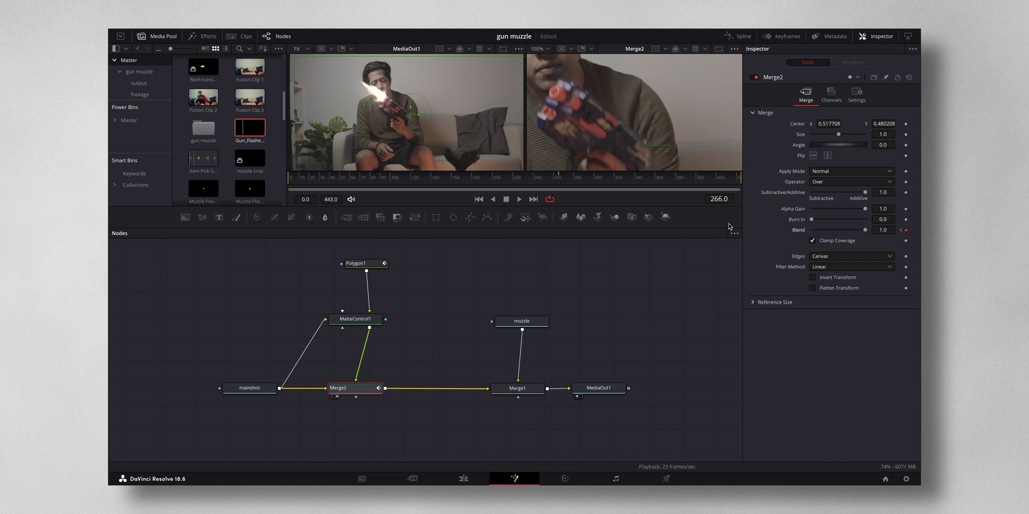
pyautogui.press('Right')
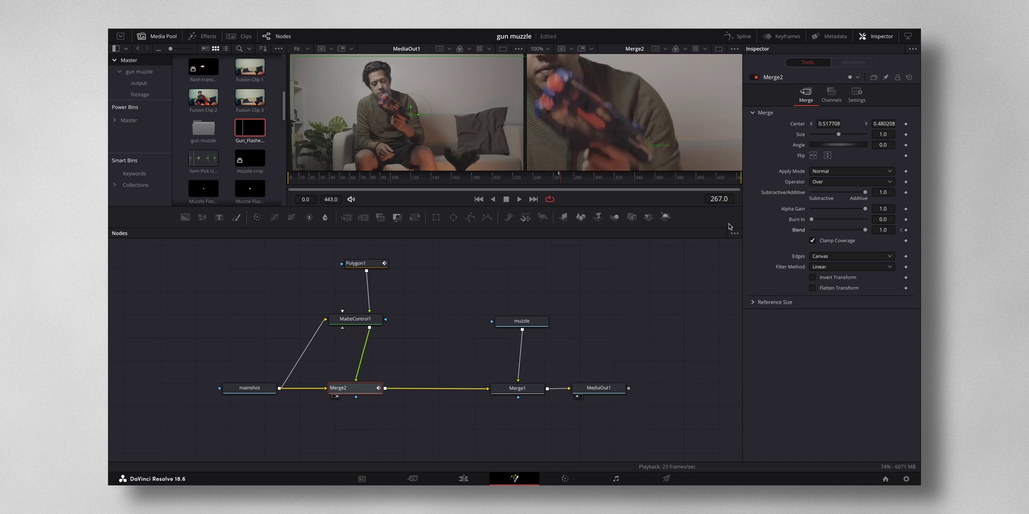
pyautogui.moveTo(866, 231); pyautogui.dragTo(788, 231)
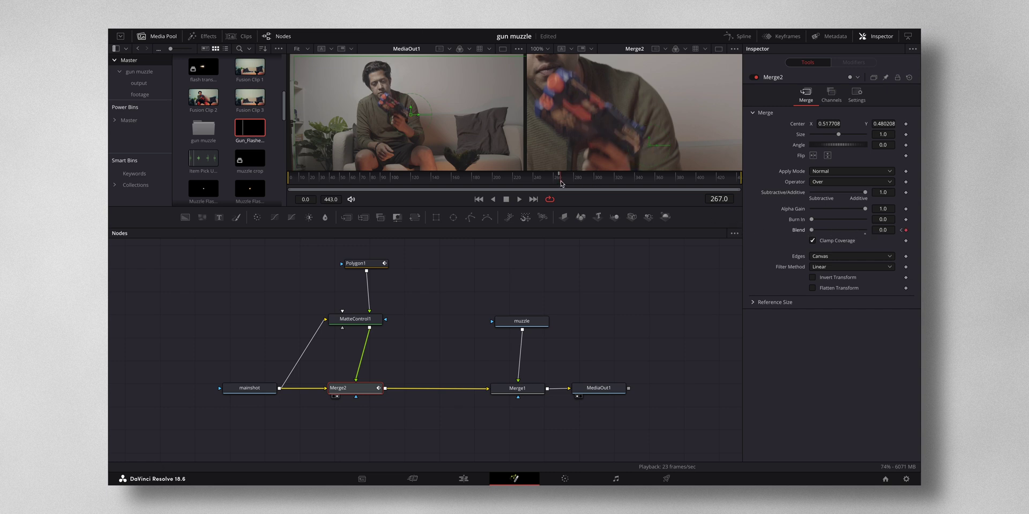
# Set the left viewer to 100% zoom and play back to check the flash timing
pyautogui.moveTo(560, 181); pyautogui.dragTo(544, 178)
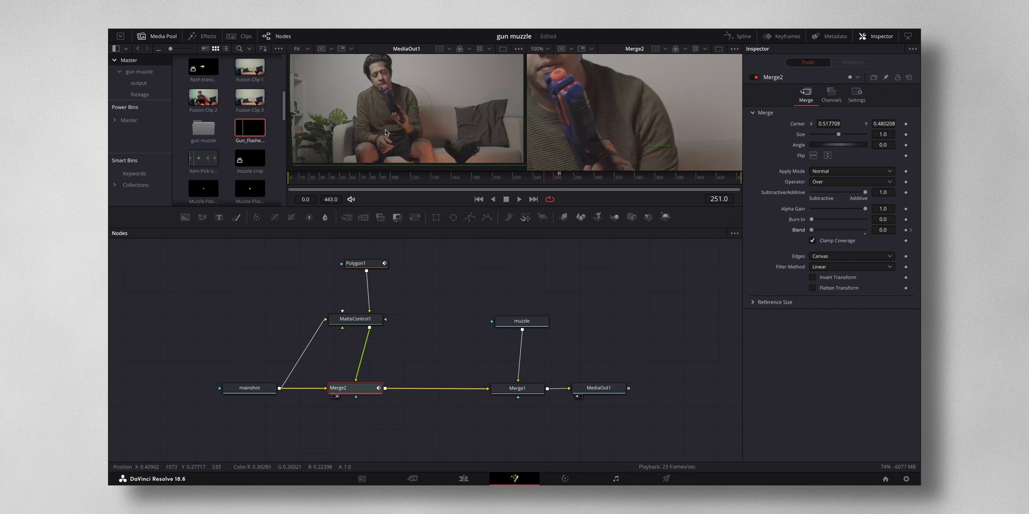
pyautogui.click(307, 48)
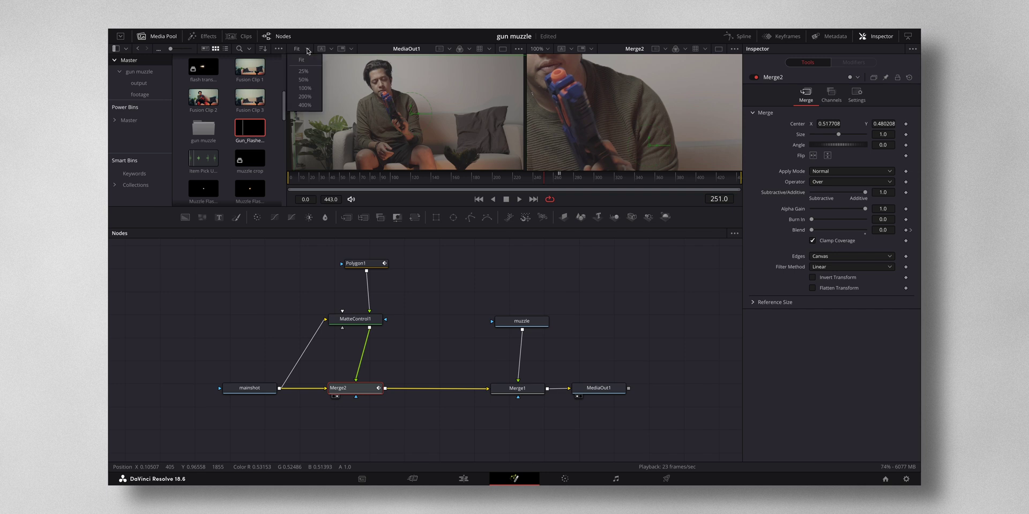
pyautogui.click(305, 88)
pyautogui.press('space')
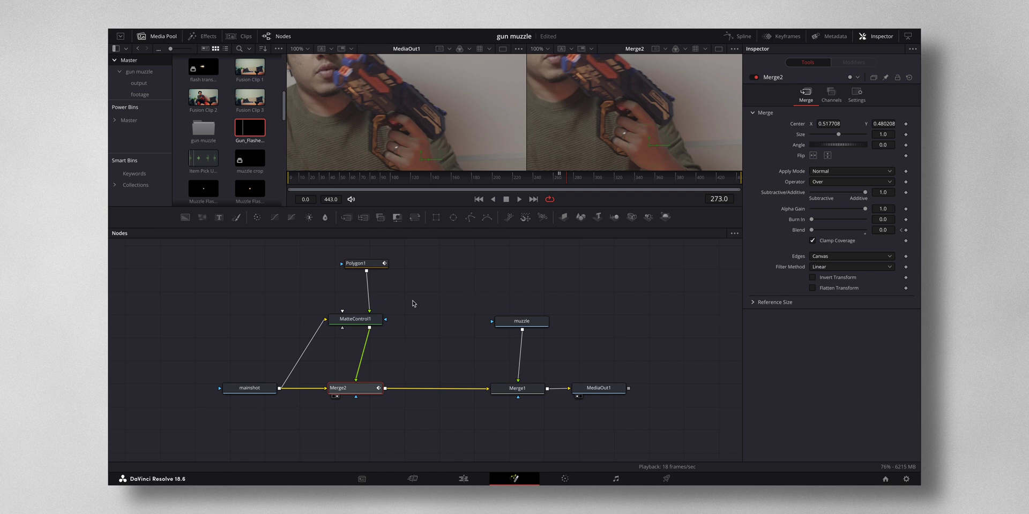
# Insert a Directional Blur after MatteControl1 with Length 0.011 and save the project
pyautogui.click(363, 322)
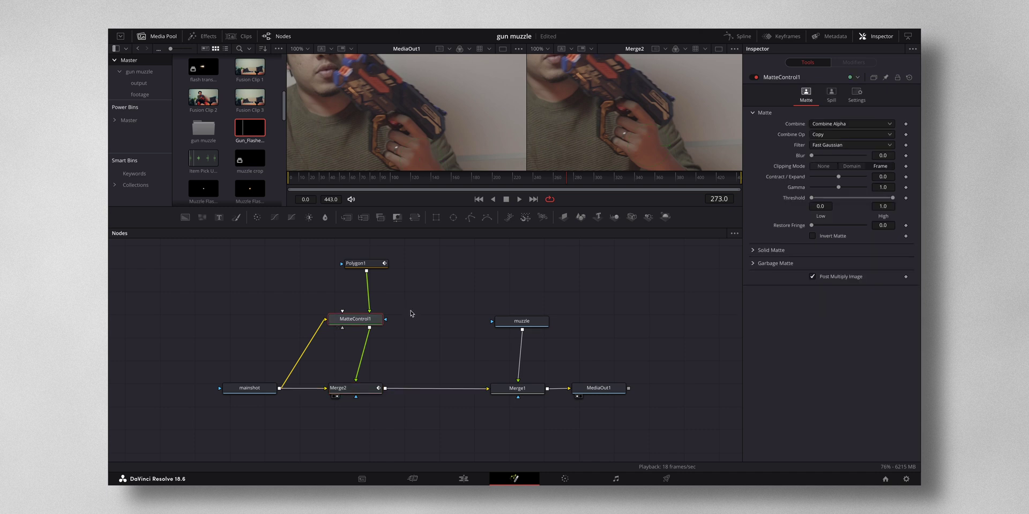
pyautogui.hotkey('shift', 'space')
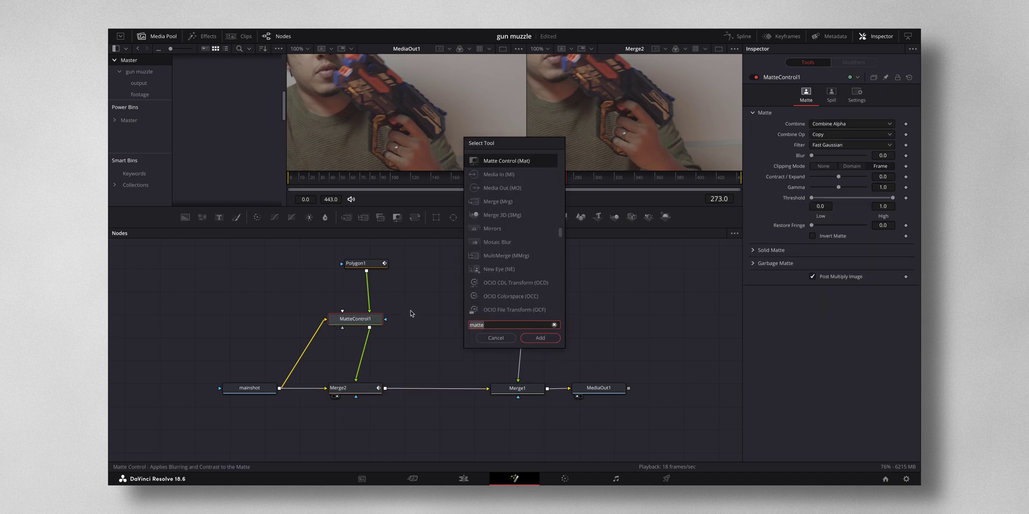
pyautogui.write('dire')
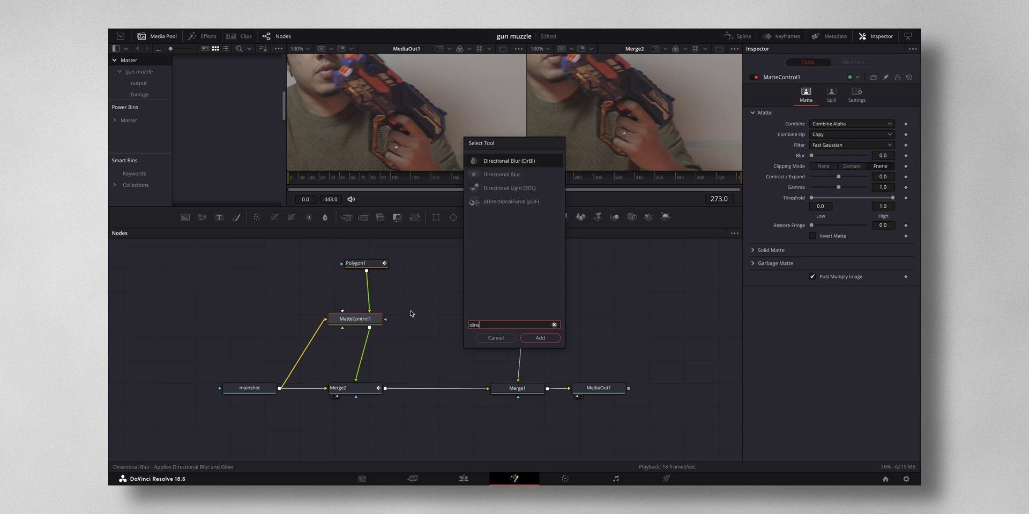
pyautogui.click(540, 338)
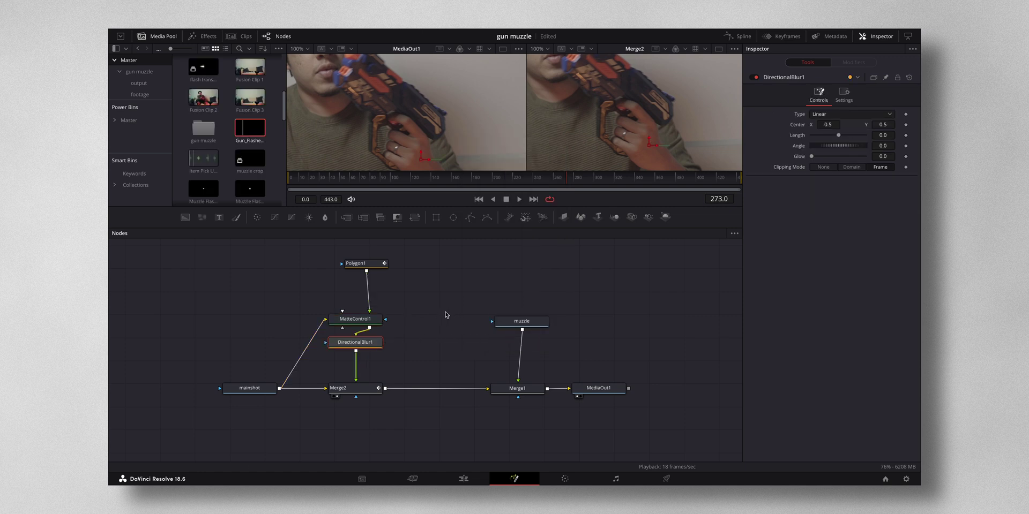
pyautogui.hotkey('ctrl', 's')
pyautogui.moveTo(838, 136); pyautogui.dragTo(841, 138)
pyautogui.moveTo(563, 183); pyautogui.dragTo(561, 182)
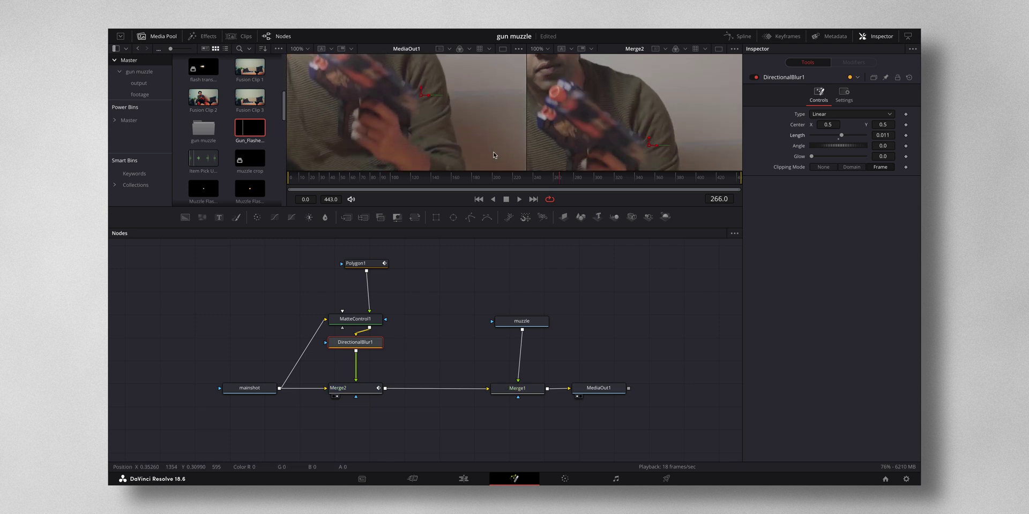
pyautogui.click(606, 392)
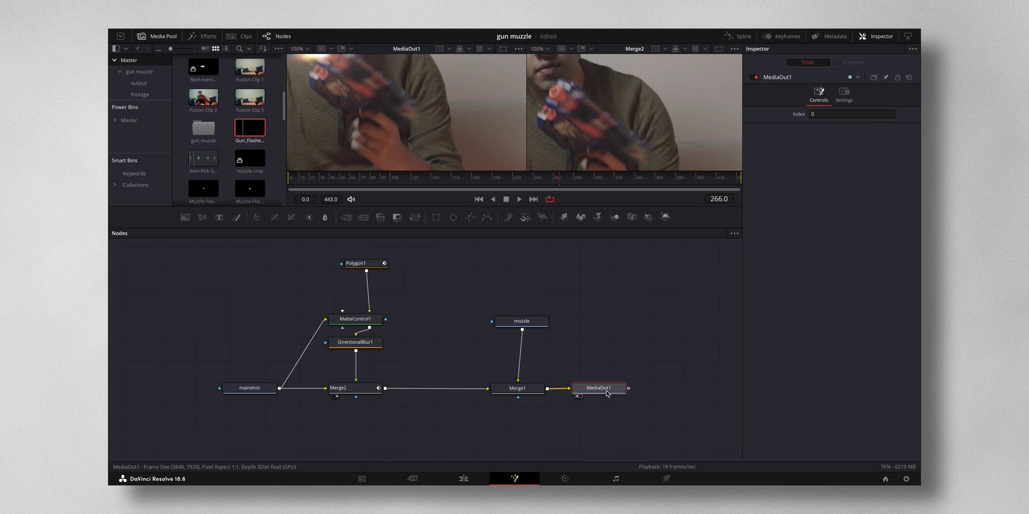
# Bring the shell compound clip into the node graph and shift the right-hand nodes aside
pyautogui.press('1')
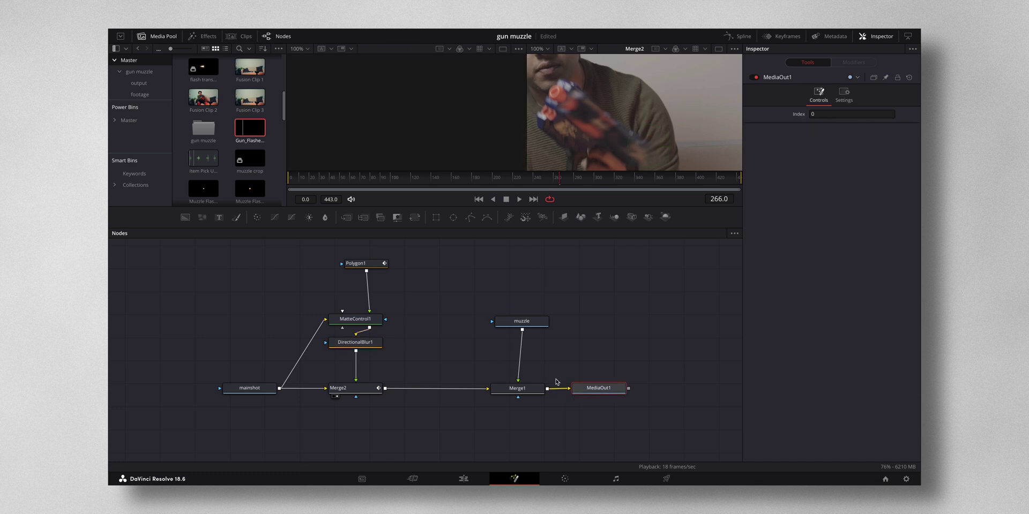
pyautogui.click(368, 393)
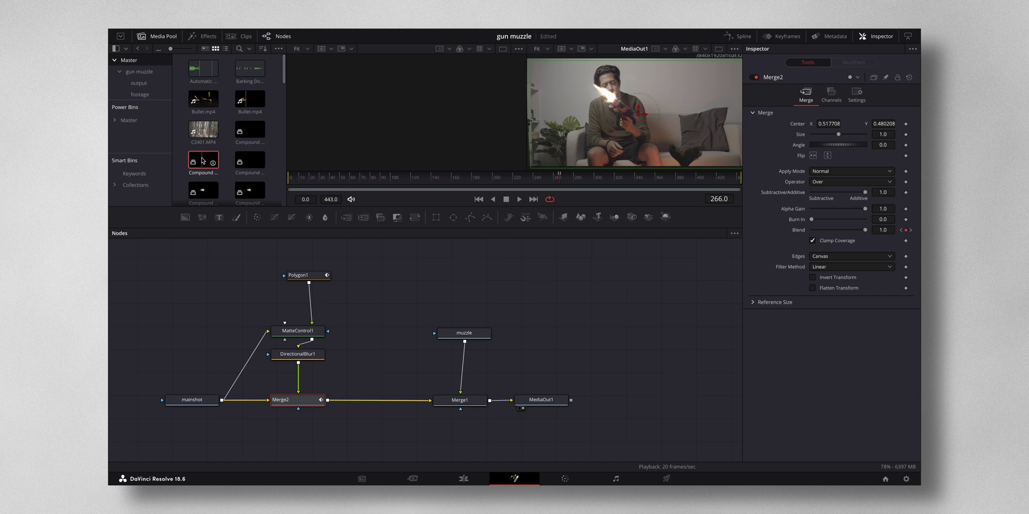
pyautogui.moveTo(203, 159)
pyautogui.mouseDown()
pyautogui.moveTo(372, 276)
pyautogui.moveTo(378, 305)
pyautogui.moveTo(549, 418)
pyautogui.mouseUp()
pyautogui.moveTo(485, 337); pyautogui.dragTo(612, 345)
# Preview the new MediaIn1 clip and rename the node to 'shell'
pyautogui.click(384, 305)
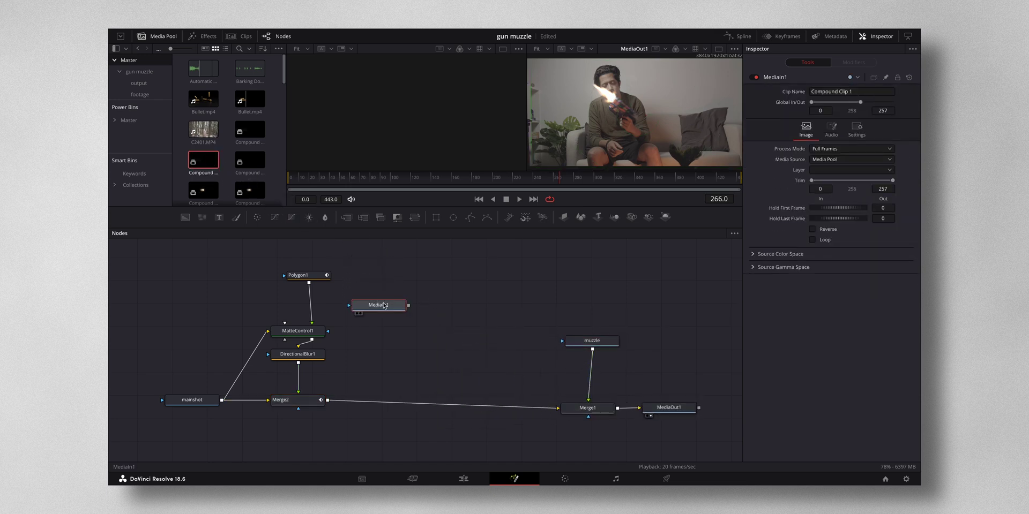
pyautogui.press('1')
pyautogui.moveTo(339, 181); pyautogui.dragTo(504, 184)
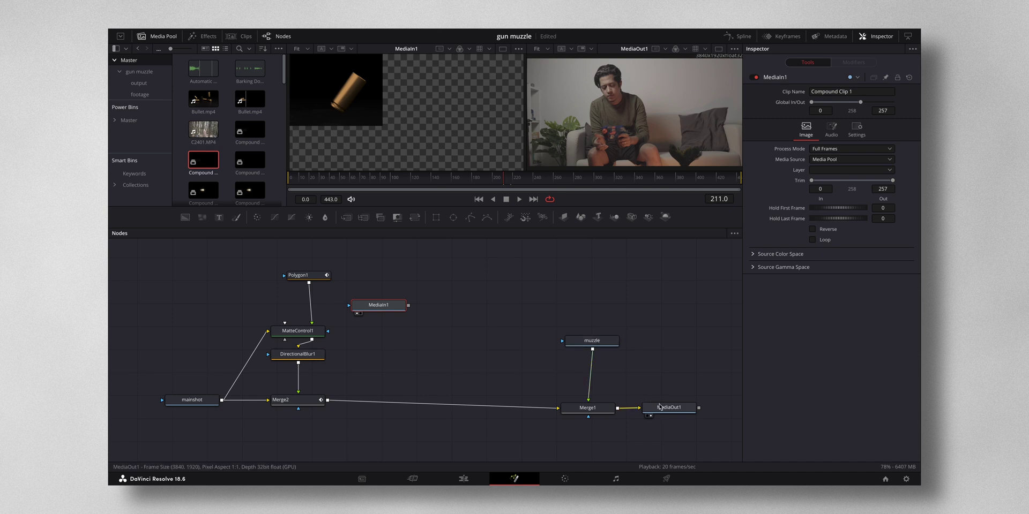
pyautogui.rightClick(386, 304)
pyautogui.click(421, 230)
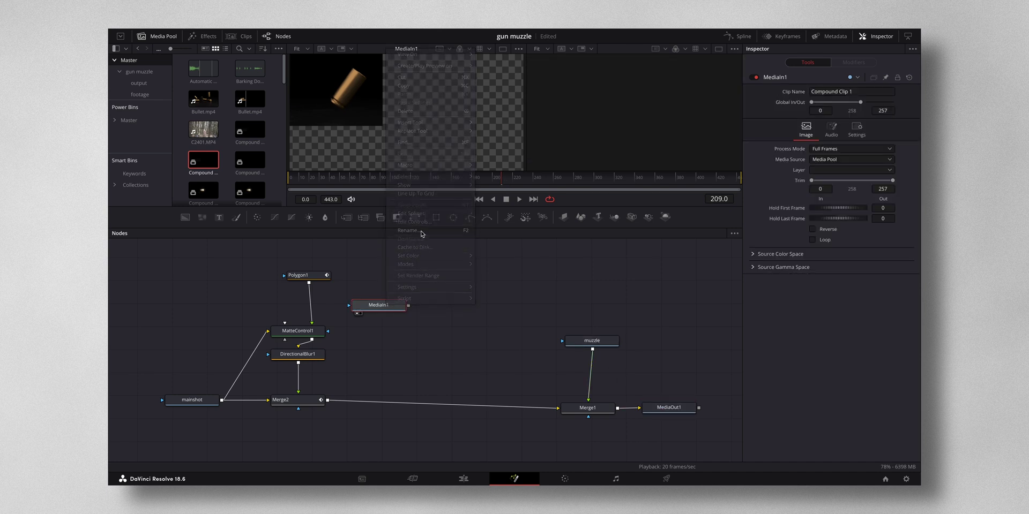
pyautogui.write('shell')
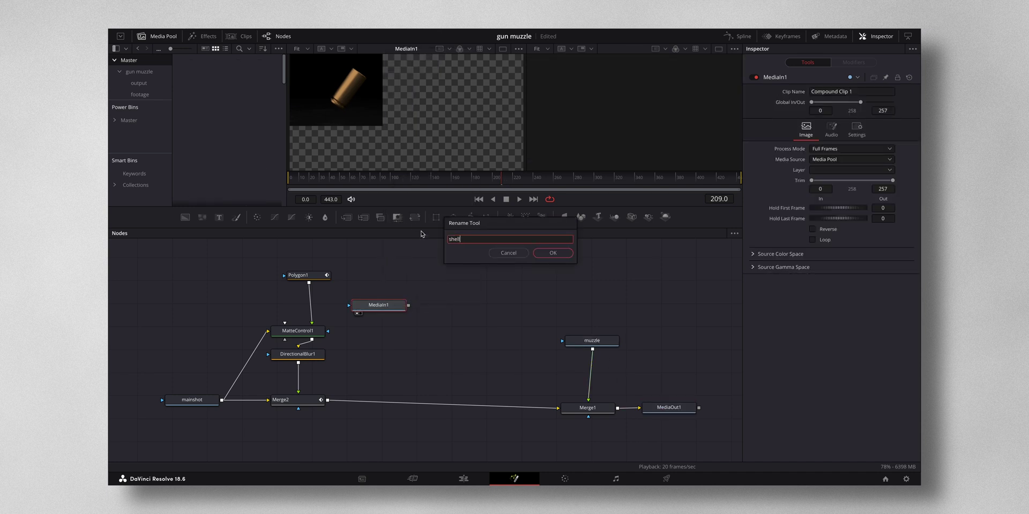
pyautogui.click(562, 252)
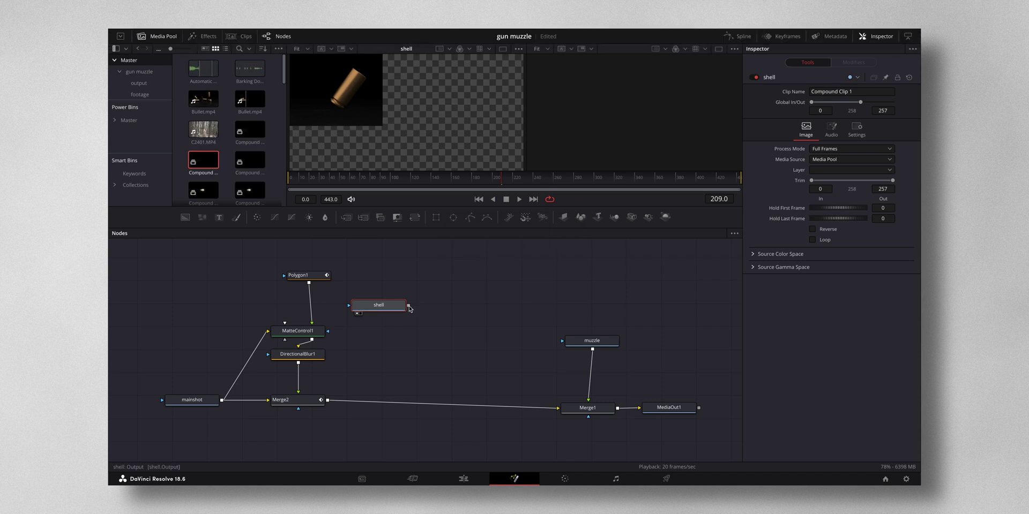
# Merge the shell between Merge2 and Merge1 as Merge3 and show the final output in the right viewer
pyautogui.moveTo(408, 306); pyautogui.dragTo(334, 399)
pyautogui.moveTo(386, 309); pyautogui.dragTo(424, 319)
pyautogui.click(655, 407)
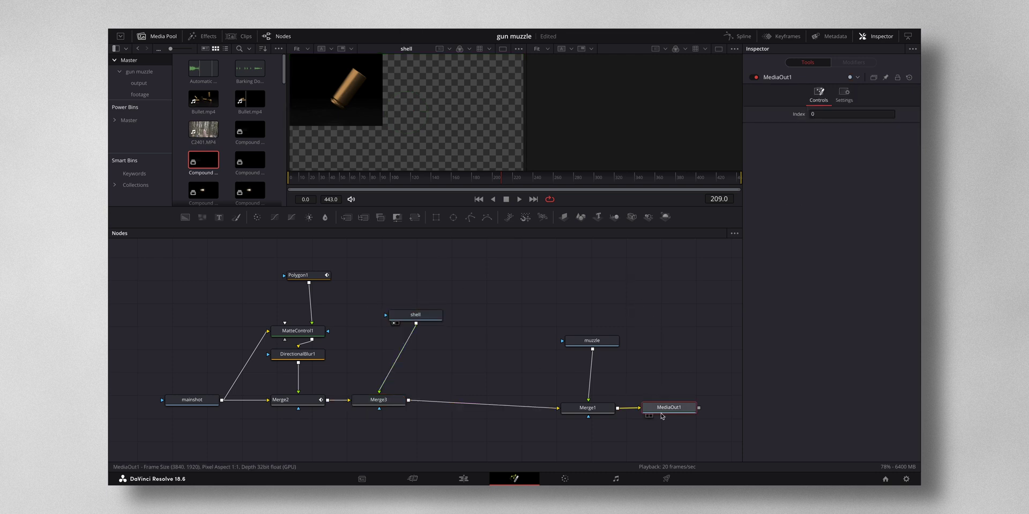
pyautogui.press('2')
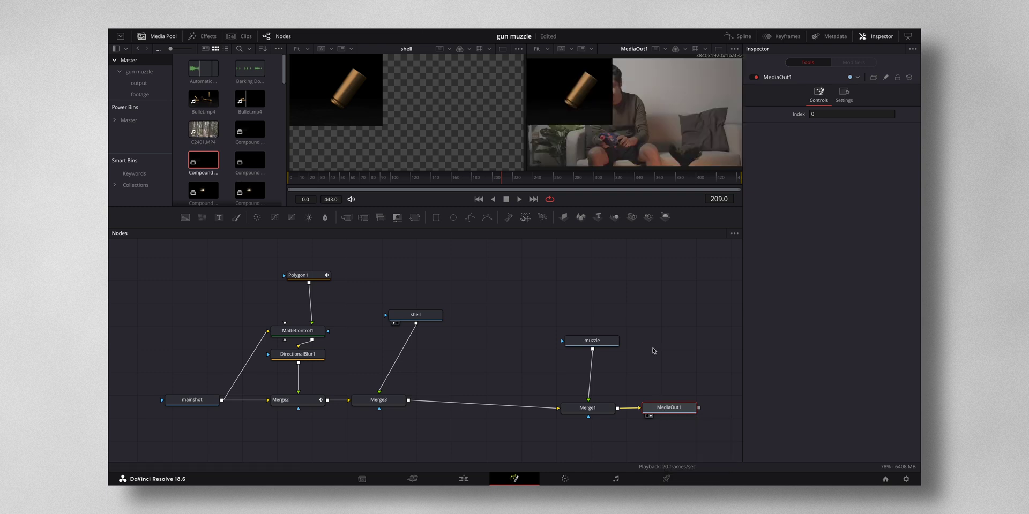
pyautogui.click(425, 315)
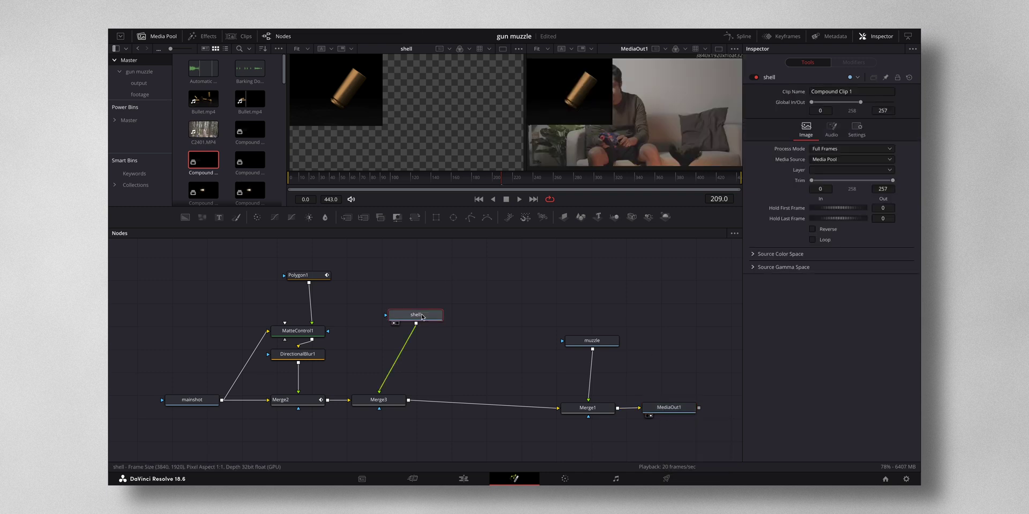
# Set Merge3 to Screen apply mode with Size 0.27 and Center X 0.635
pyautogui.click(387, 403)
pyautogui.click(834, 171)
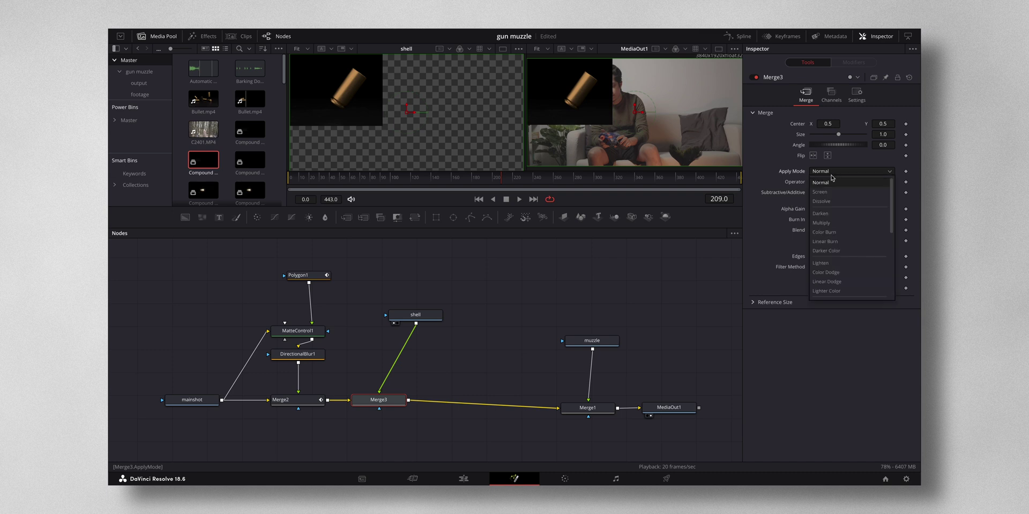
pyautogui.click(829, 191)
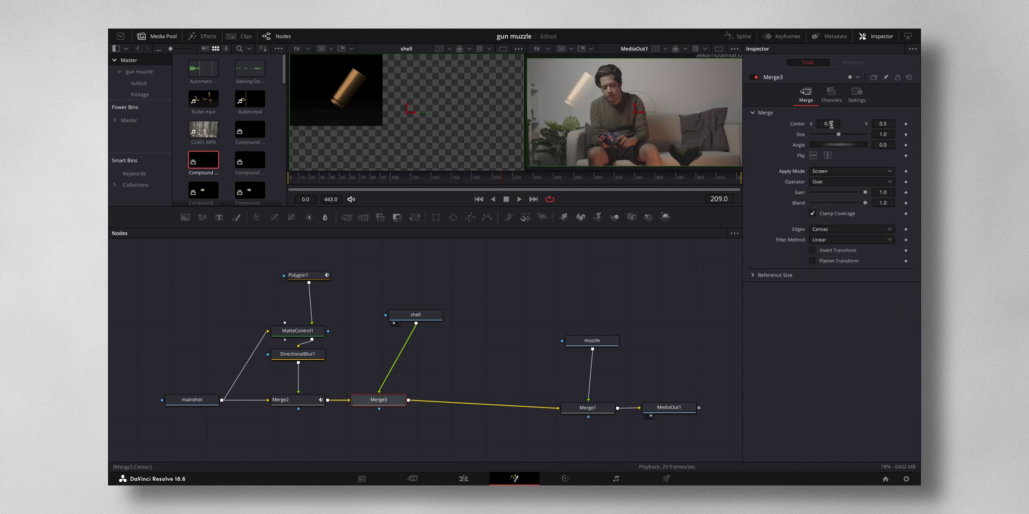
pyautogui.moveTo(839, 136); pyautogui.dragTo(819, 137)
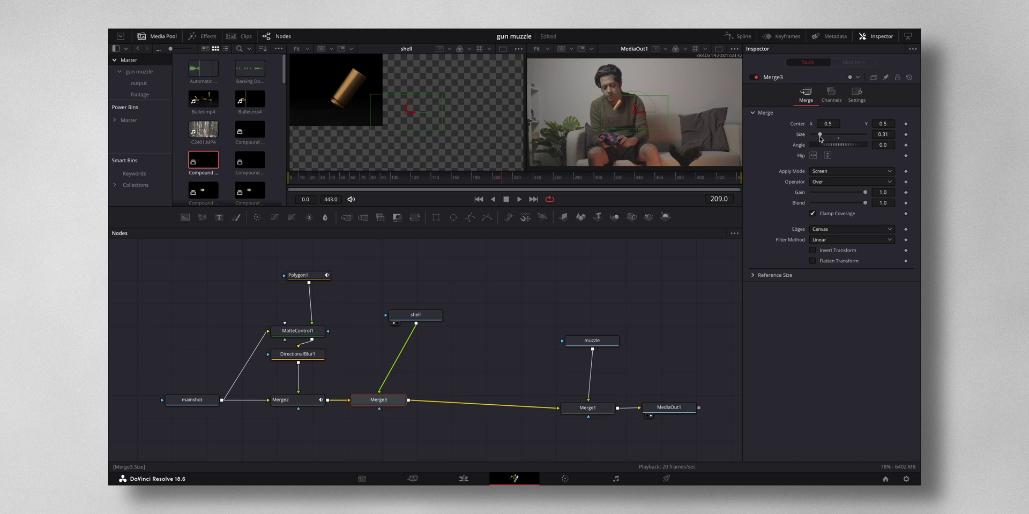
pyautogui.moveTo(826, 125); pyautogui.dragTo(857, 125)
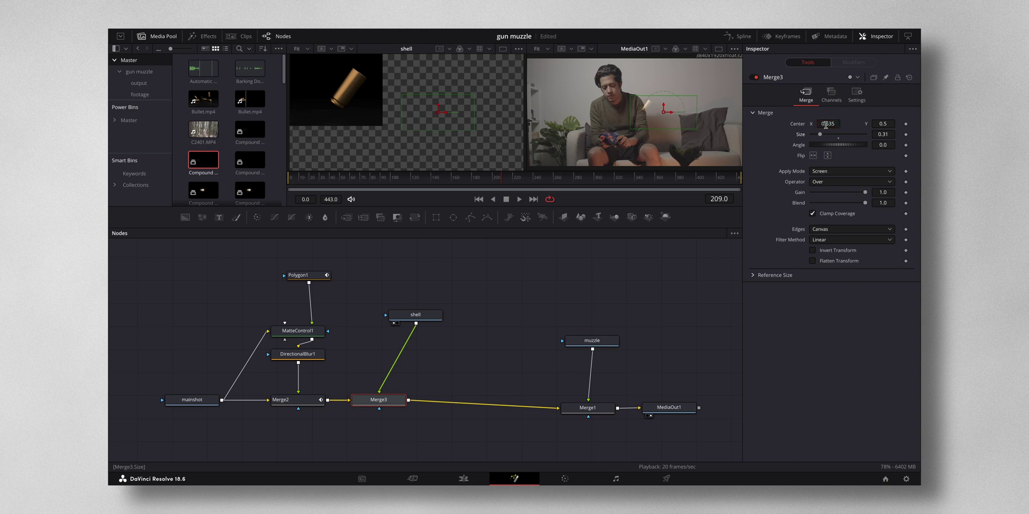
pyautogui.moveTo(820, 136); pyautogui.dragTo(817, 136)
pyautogui.moveTo(503, 181); pyautogui.dragTo(560, 186)
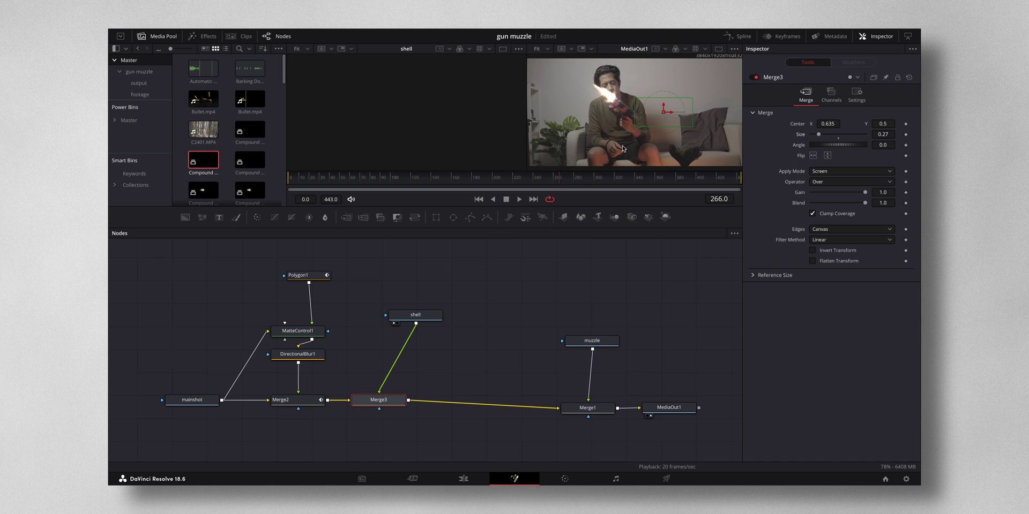
# Slide the shell clip later in the keyframes timeline, set Merge3 Size to 0.266, and save
pyautogui.click(775, 37)
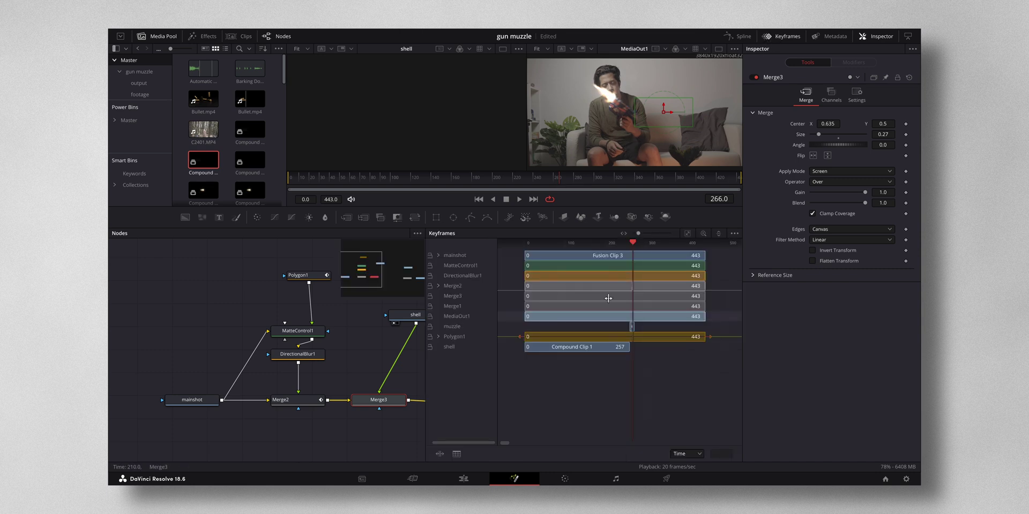
pyautogui.moveTo(581, 348); pyautogui.dragTo(646, 347)
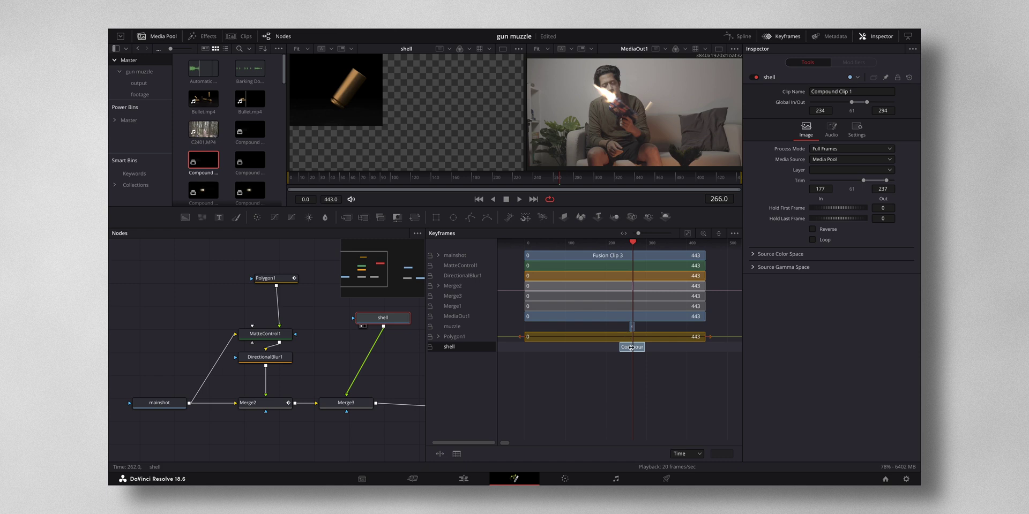
pyautogui.click(362, 405)
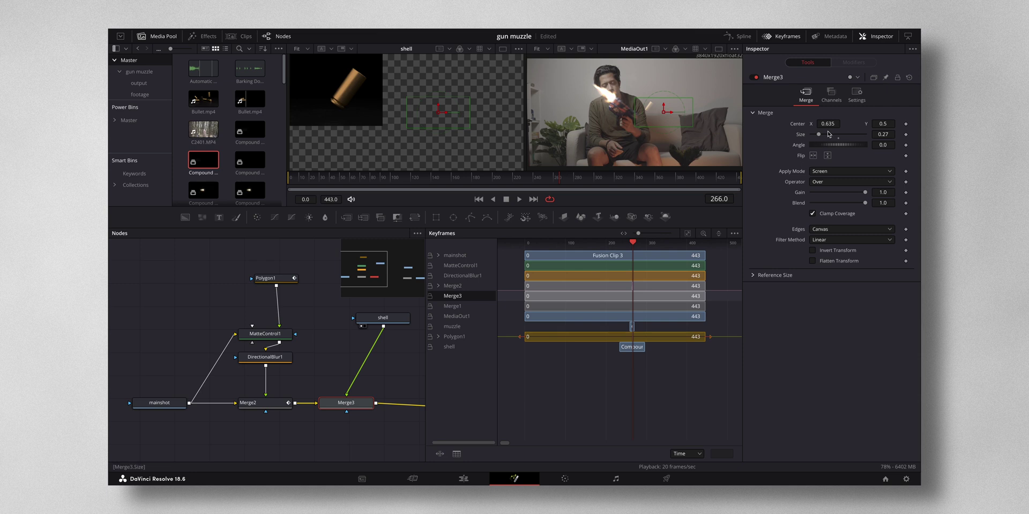
pyautogui.click(882, 134)
pyautogui.write('0.266')
pyautogui.press('Return')
pyautogui.hotkey('ctrl', 's')
# Keyframe Merge3's Blend and Center so the shell flashes briefly and flies up-right by frame 267
pyautogui.click(906, 203)
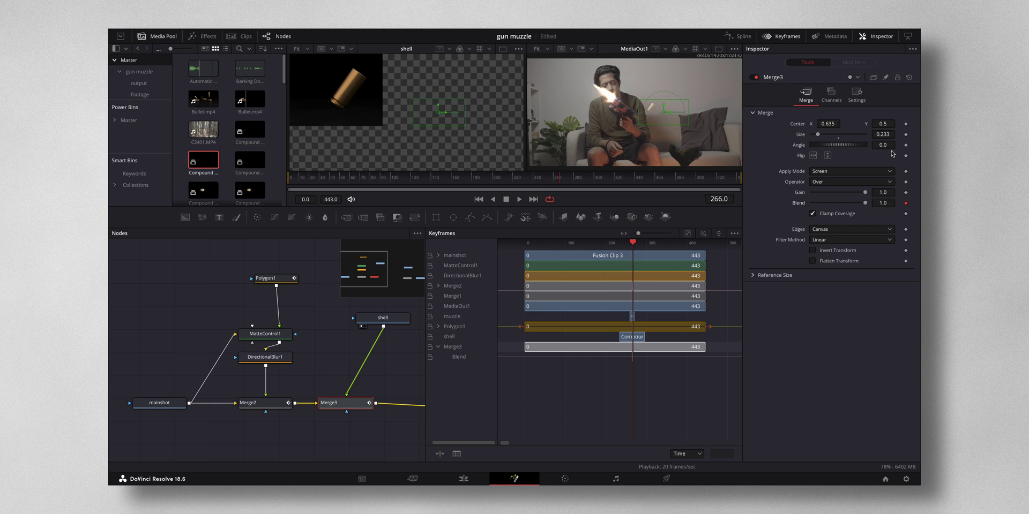
pyautogui.click(906, 124)
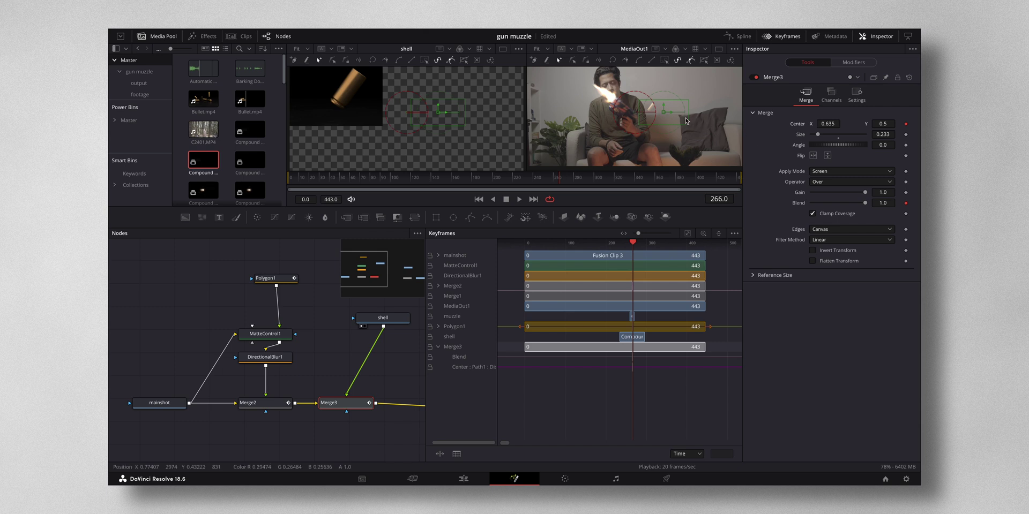
pyautogui.press('Left')
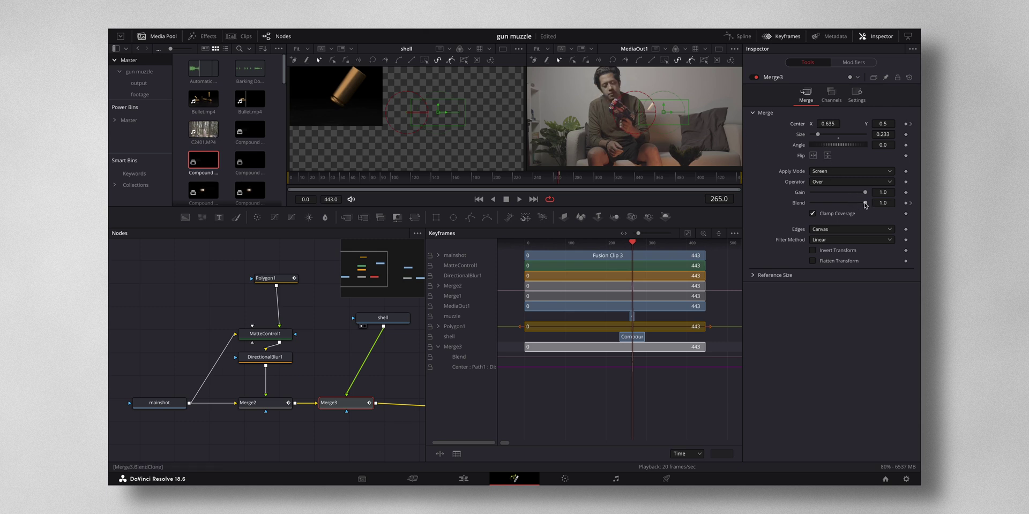
pyautogui.moveTo(864, 204); pyautogui.dragTo(810, 204)
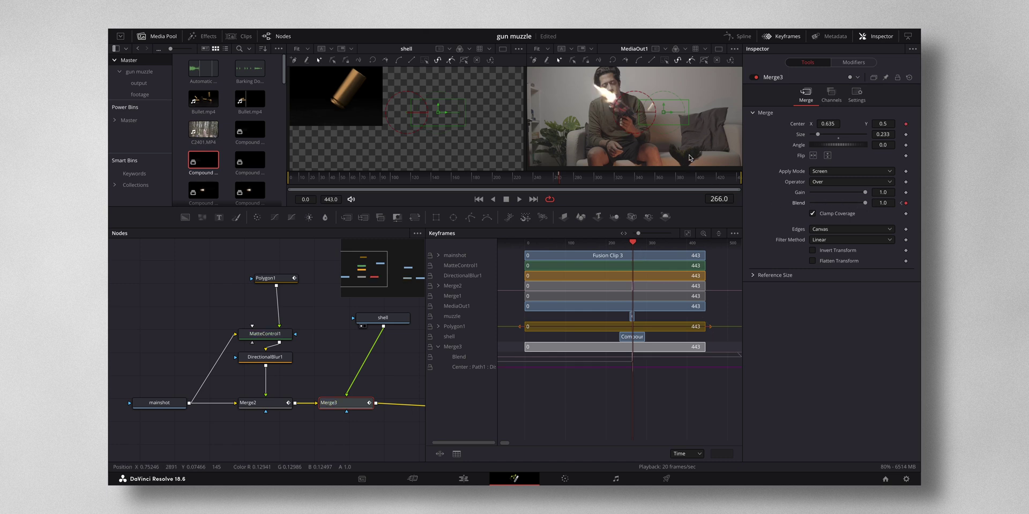
pyautogui.press('Right')
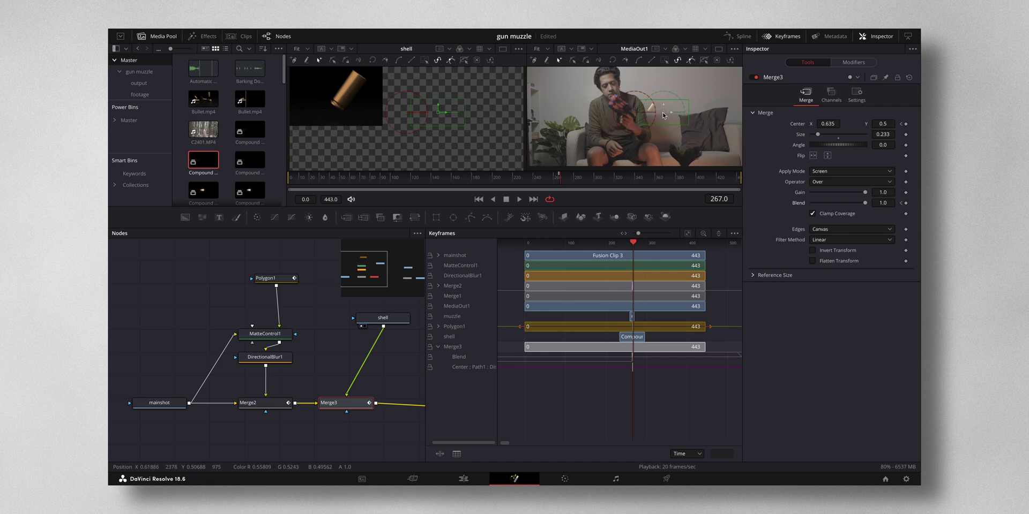
pyautogui.moveTo(671, 113); pyautogui.dragTo(737, 85)
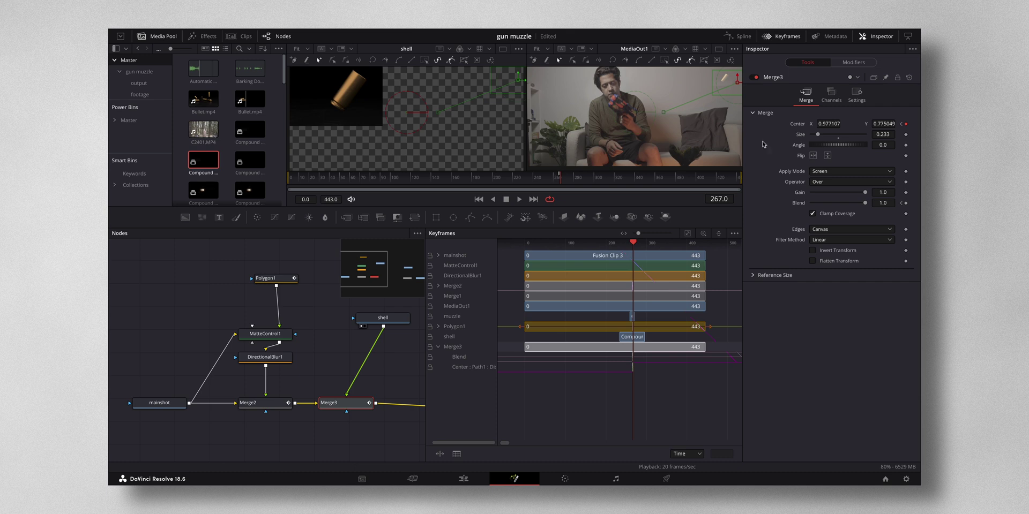
pyautogui.moveTo(864, 206); pyautogui.dragTo(767, 202)
# Play the animation to review the shell, then return to its frame-267 keyframe
pyautogui.press('space')
pyautogui.click(457, 178)
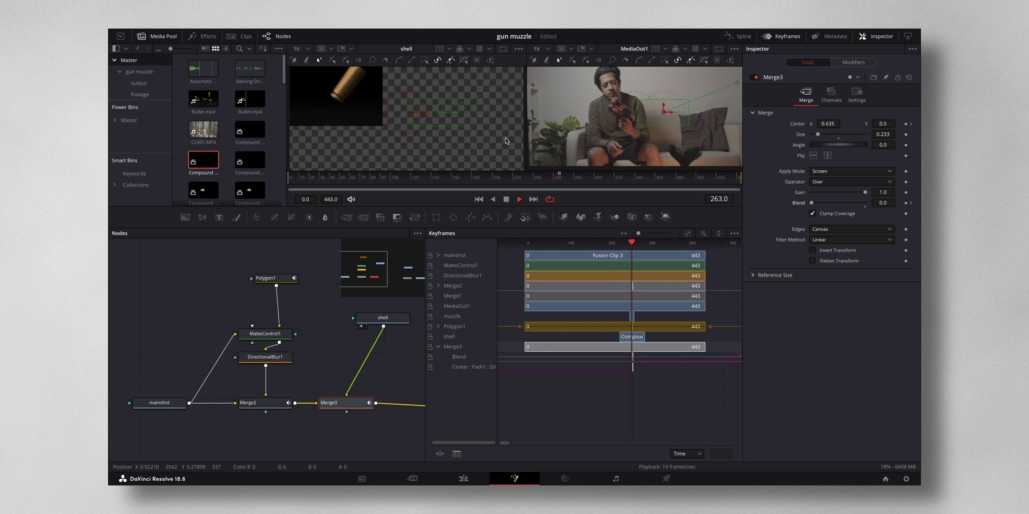
pyautogui.press('space')
pyautogui.press('[')
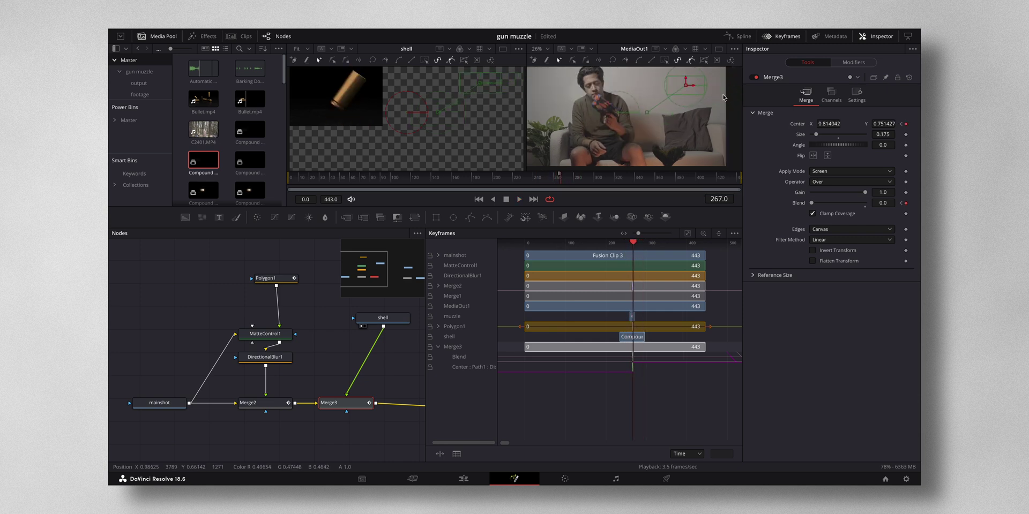
# Add a Directional Blur under the shell clip with a small Length for motion blur
pyautogui.write('di')
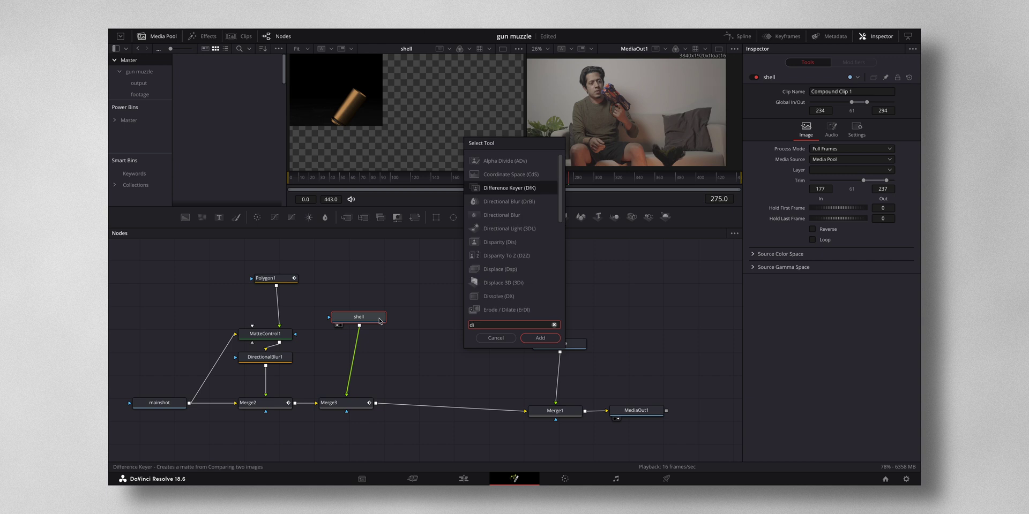
pyautogui.write('r')
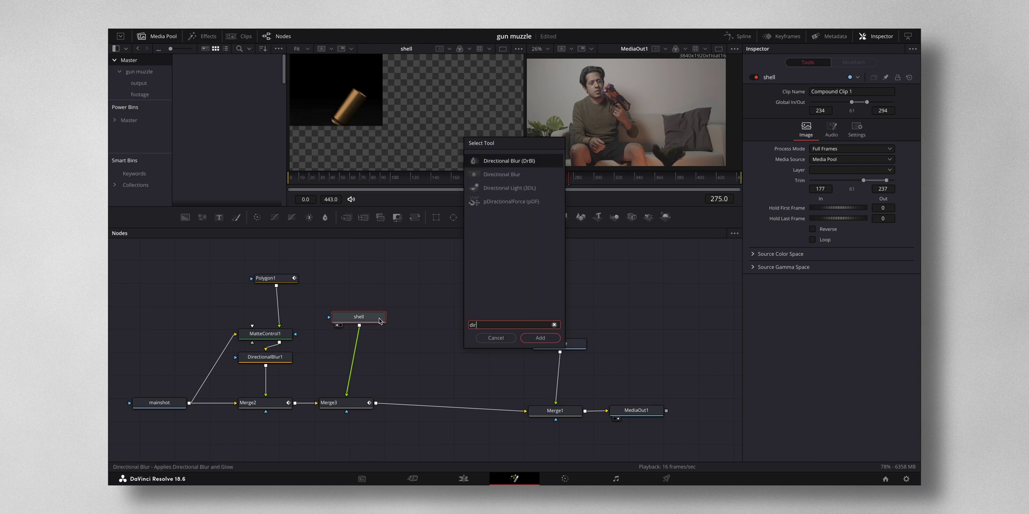
pyautogui.click(540, 338)
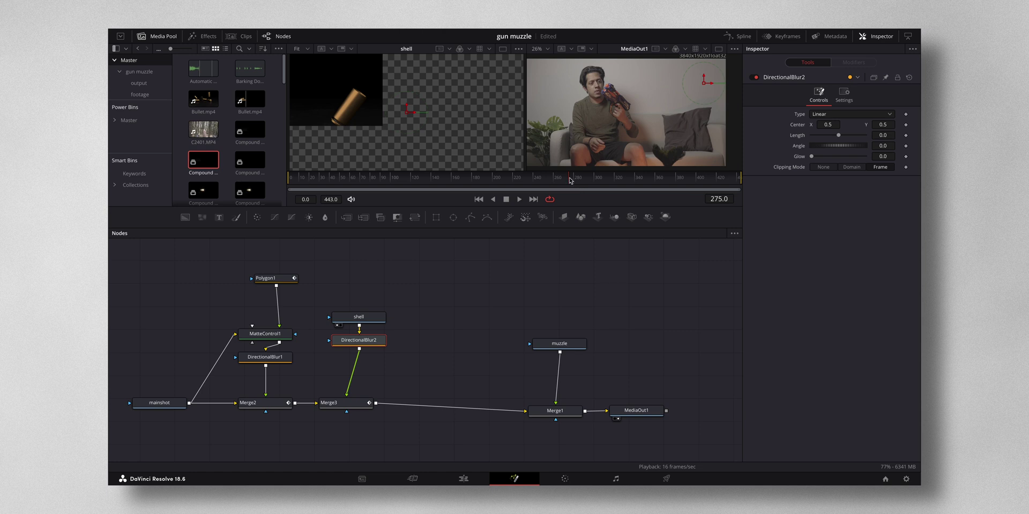
pyautogui.moveTo(567, 180); pyautogui.dragTo(559, 180)
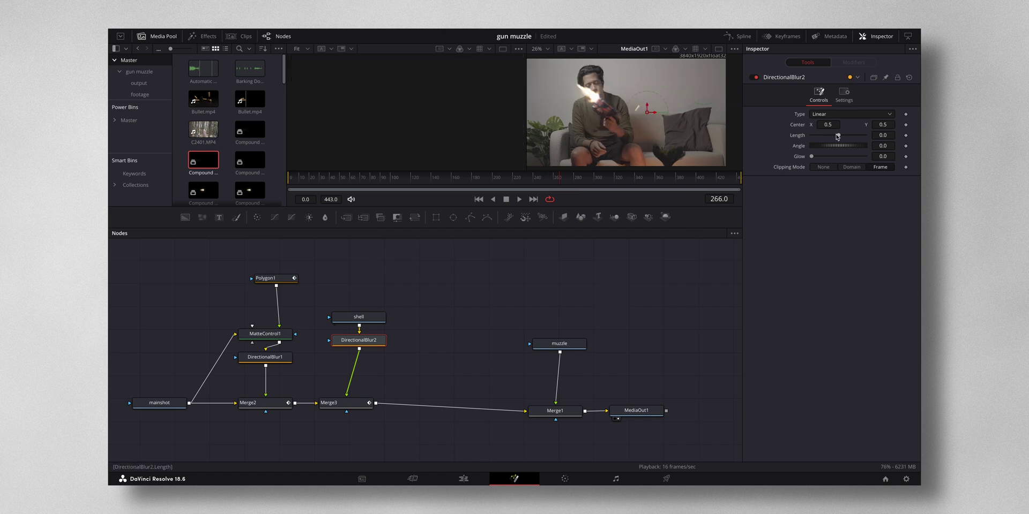
pyautogui.moveTo(838, 136); pyautogui.dragTo(840, 136)
pyautogui.moveTo(853, 135); pyautogui.dragTo(850, 136)
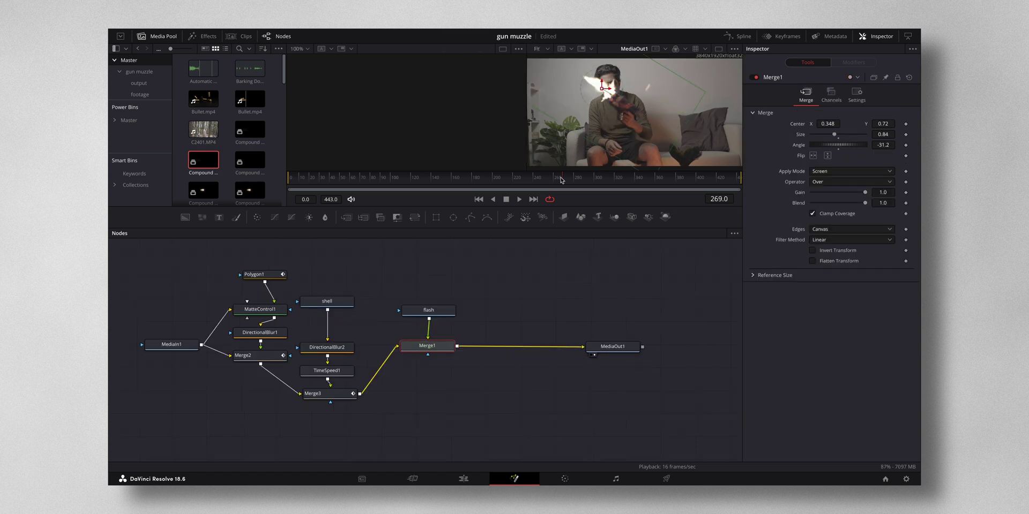
# Add a Background node and connect it over Merge1's output, creating Merge4
pyautogui.click(561, 180)
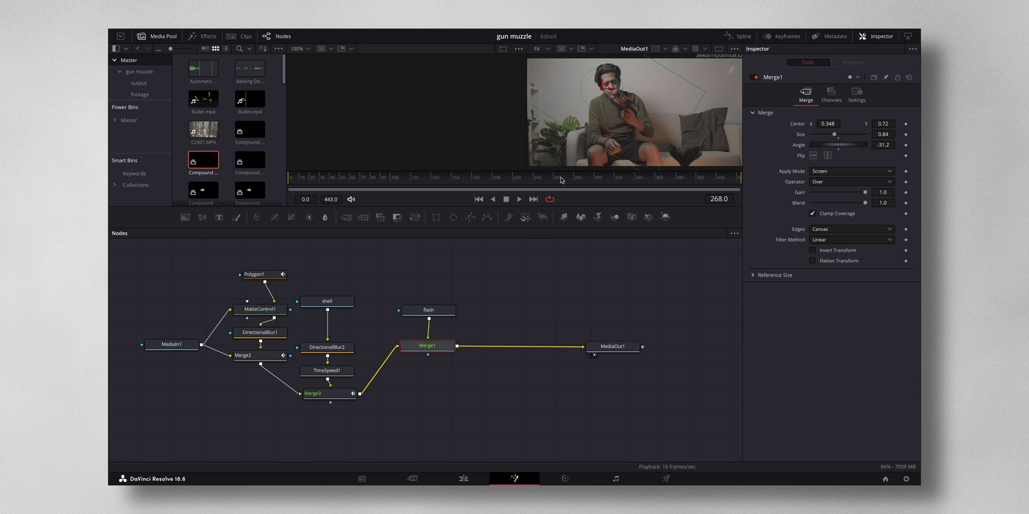
pyautogui.moveTo(783, 32)
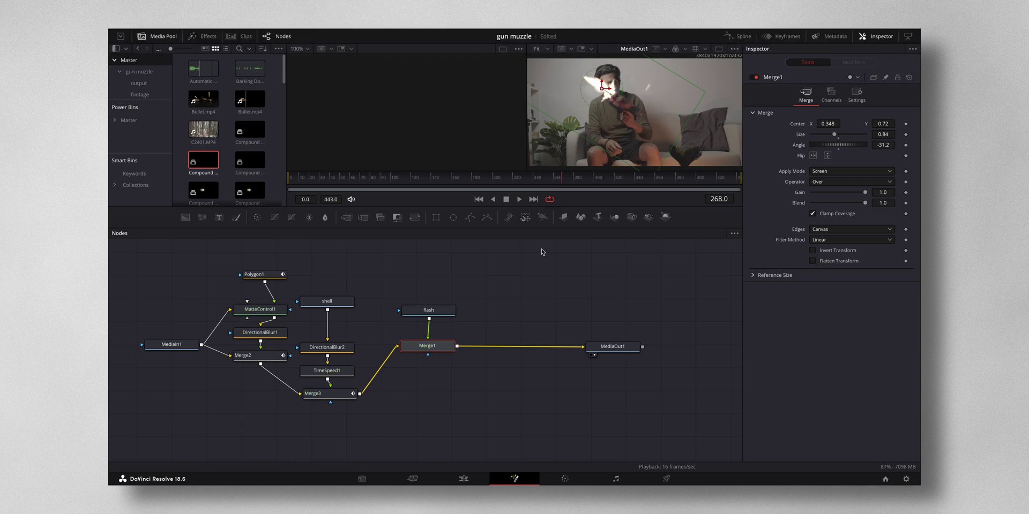
pyautogui.click(525, 289)
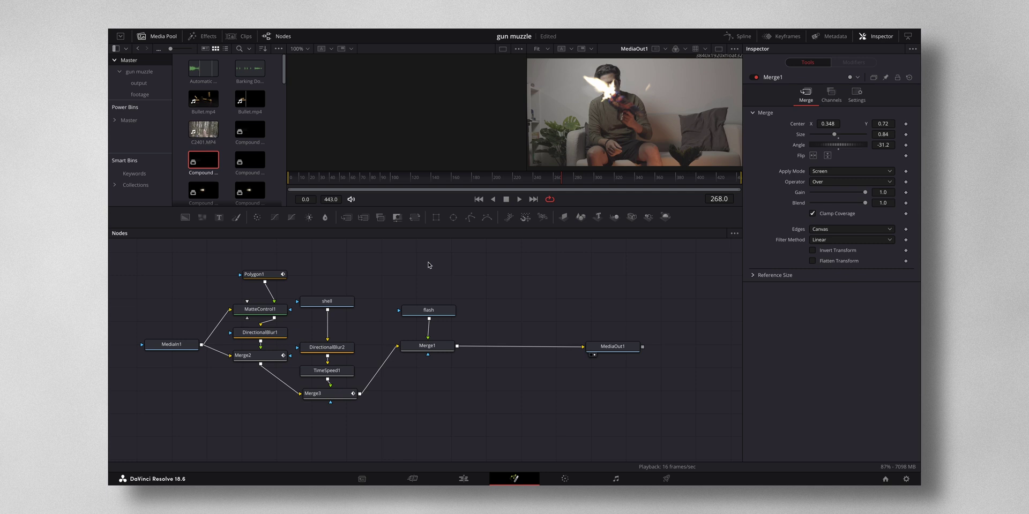
pyautogui.click(186, 219)
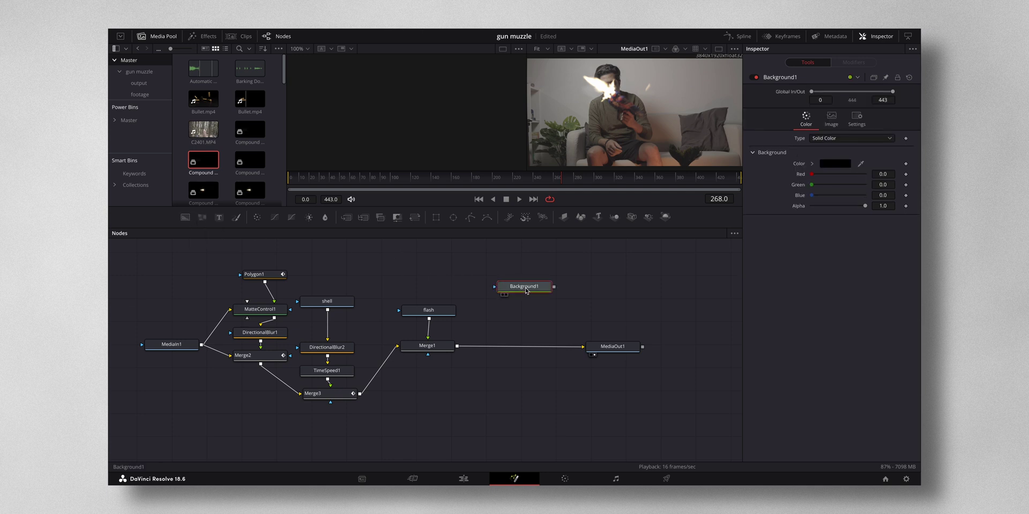
pyautogui.moveTo(526, 291); pyautogui.dragTo(466, 348)
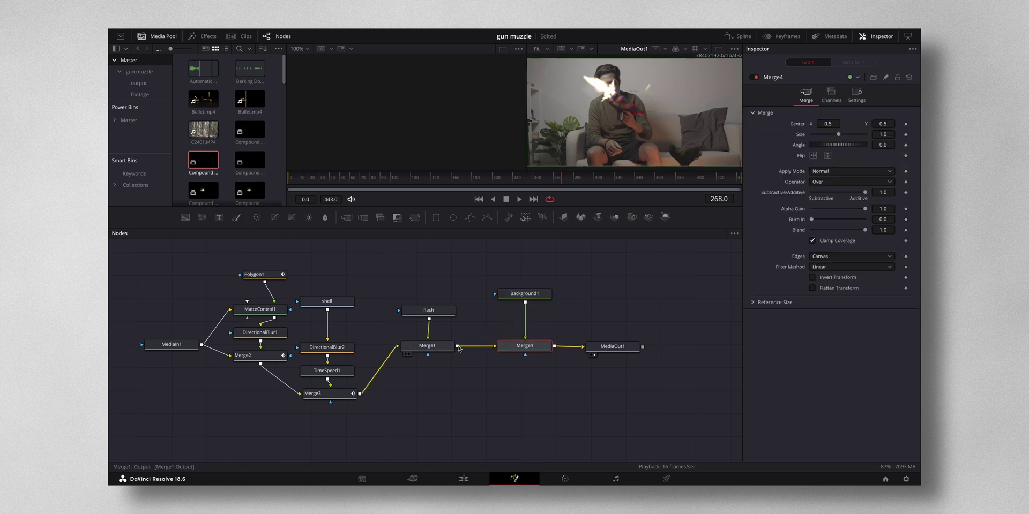
# Color Background1 solid orange (Red 1.0, Green 0.313725)
pyautogui.click(528, 293)
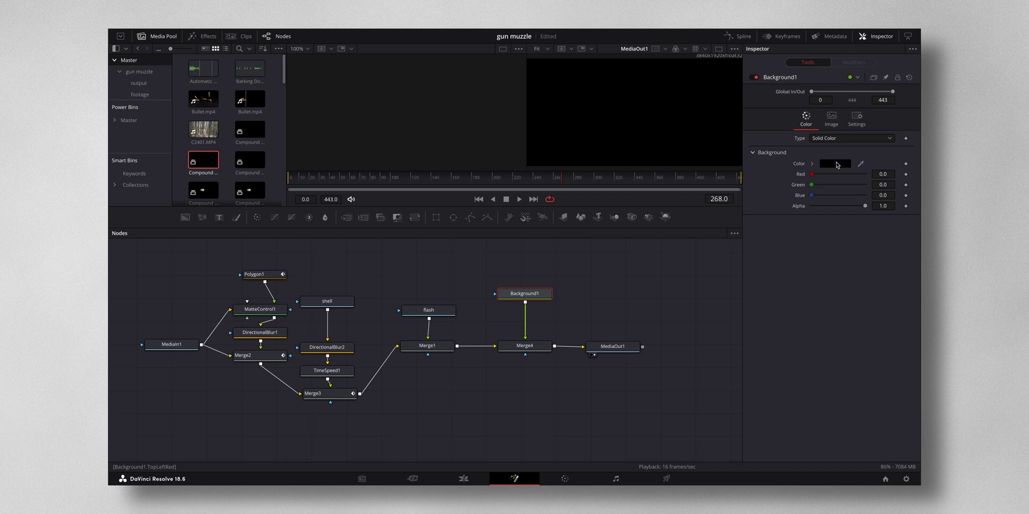
pyautogui.click(838, 164)
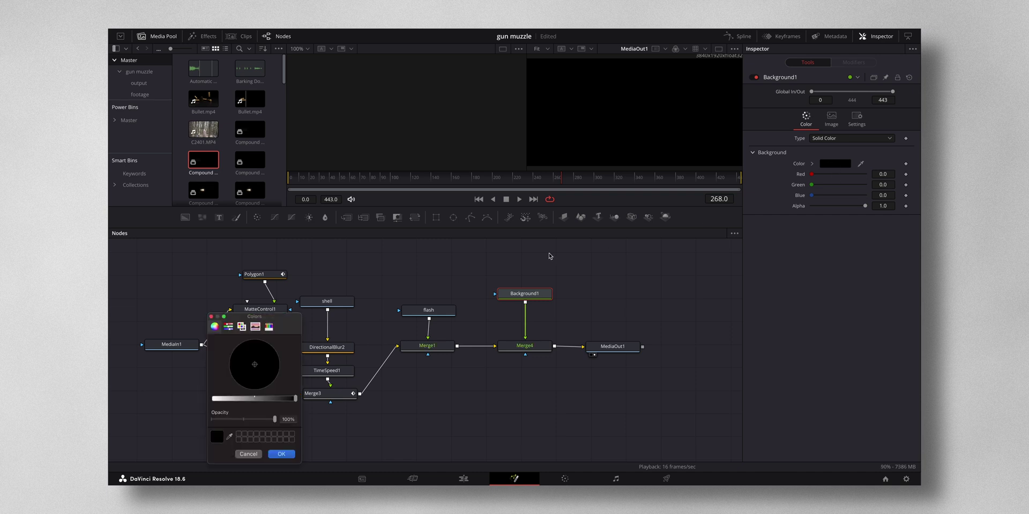
pyautogui.click(294, 399)
pyautogui.moveTo(252, 360); pyautogui.dragTo(281, 359)
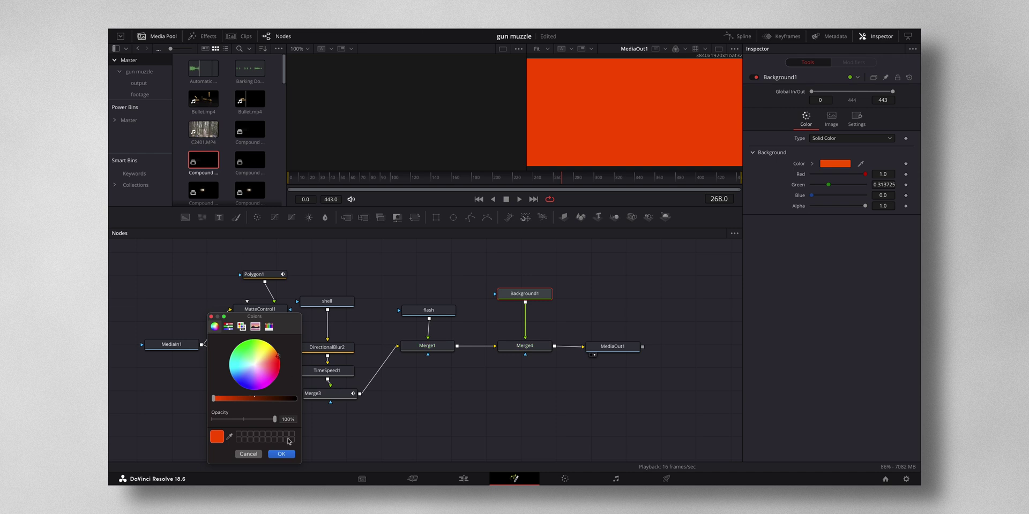
pyautogui.click(282, 455)
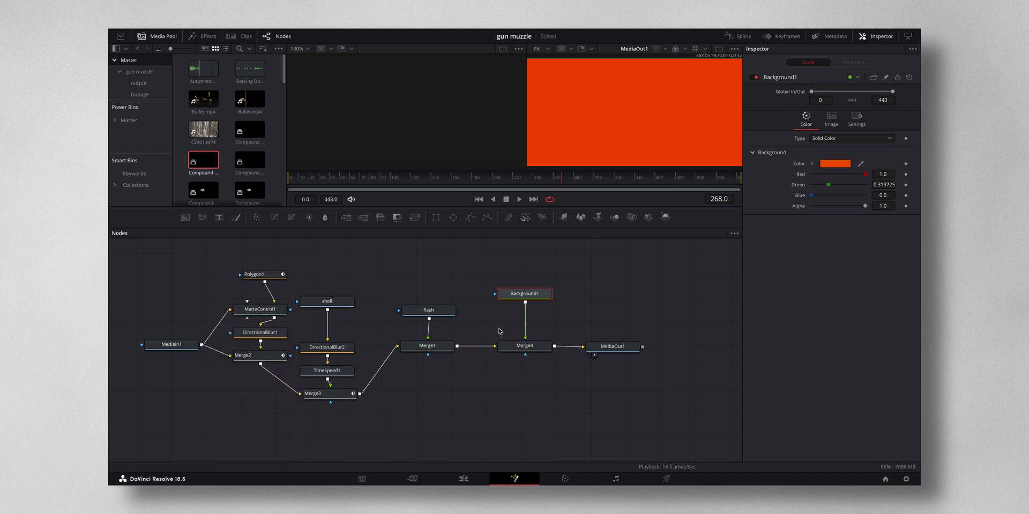
pyautogui.click(525, 349)
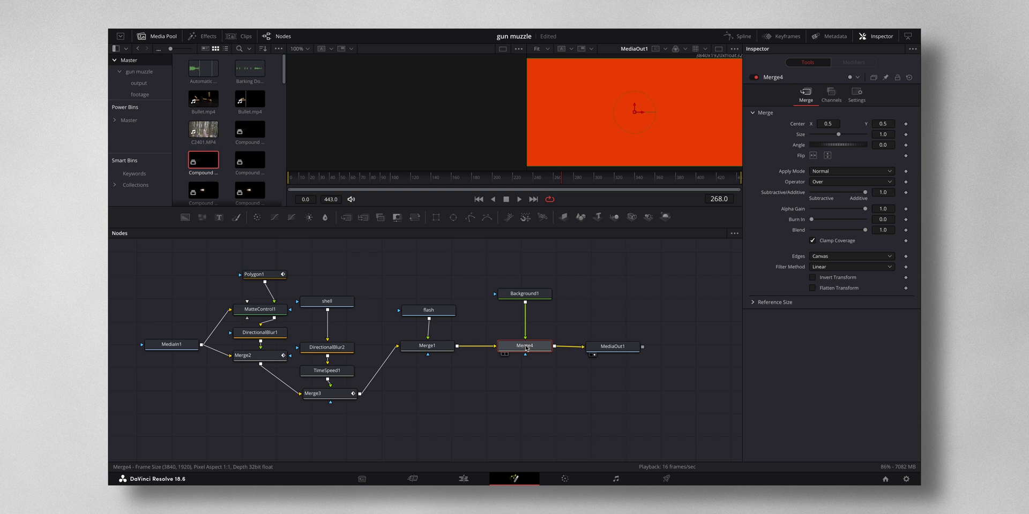
pyautogui.click(533, 294)
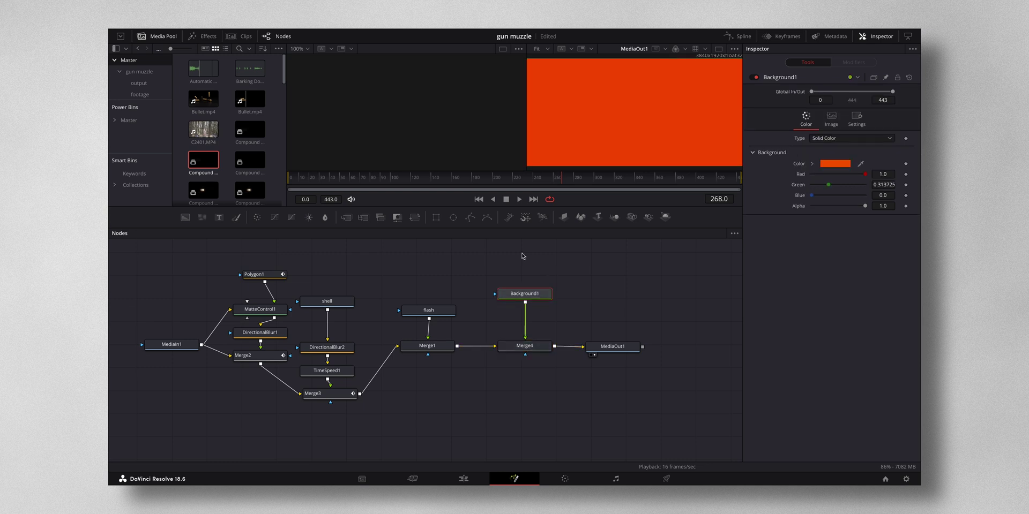
pyautogui.scroll(-1, 594, 142)
pyautogui.scroll(2, 593, 141)
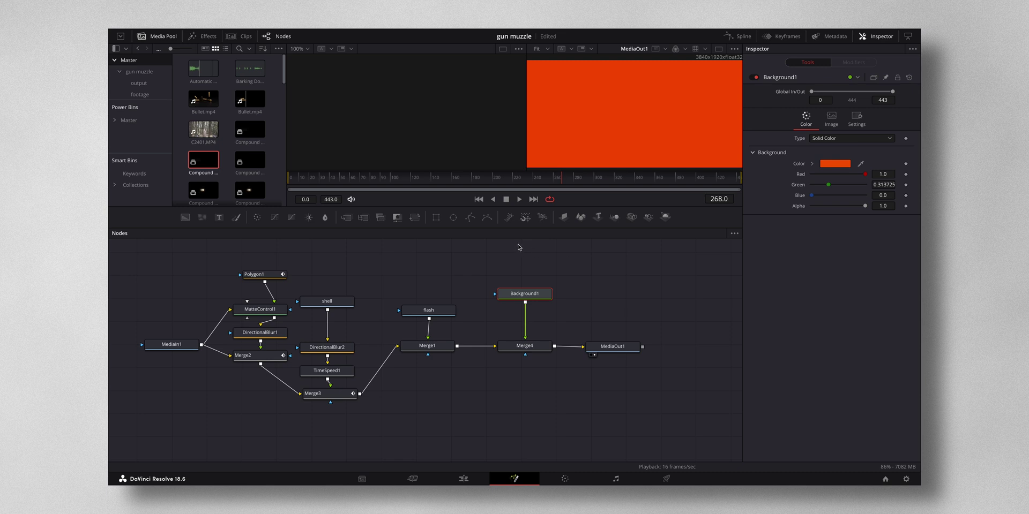
# Draw a closed Polygon mask on Background1 around the glow area near the gun
pyautogui.click(471, 217)
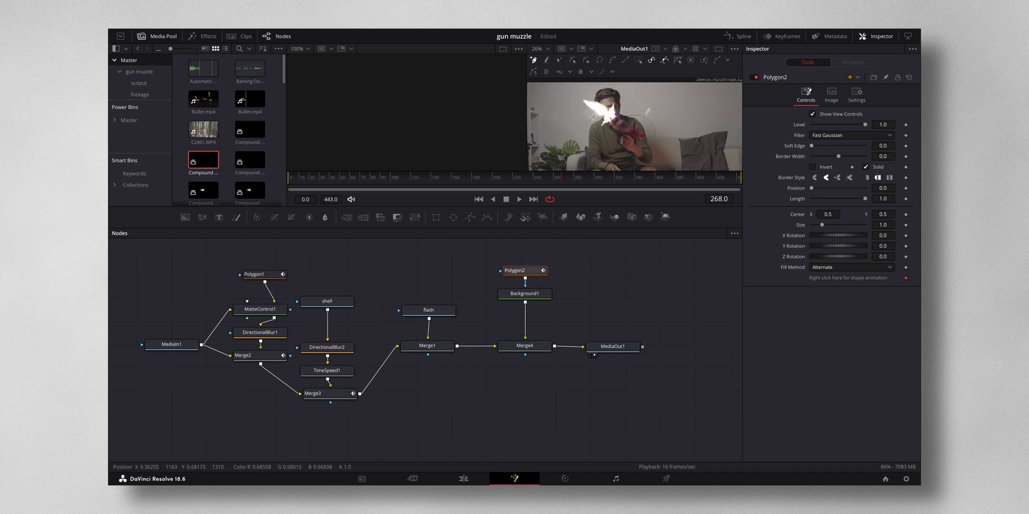
pyautogui.click(592, 117)
pyautogui.click(577, 99)
pyautogui.click(573, 89)
pyautogui.click(559, 88)
pyautogui.click(549, 109)
pyautogui.click(548, 127)
pyautogui.click(557, 138)
pyautogui.click(574, 141)
pyautogui.click(595, 150)
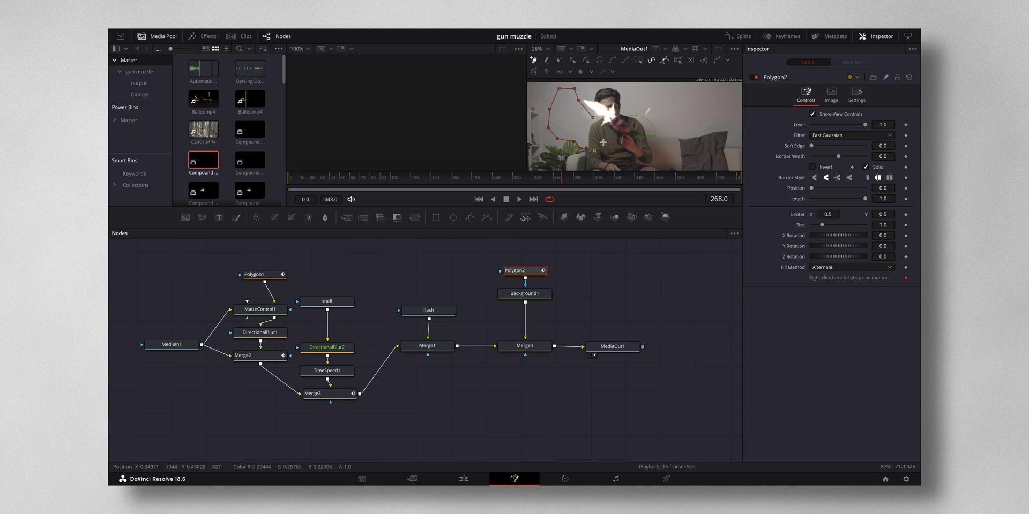
pyautogui.click(593, 117)
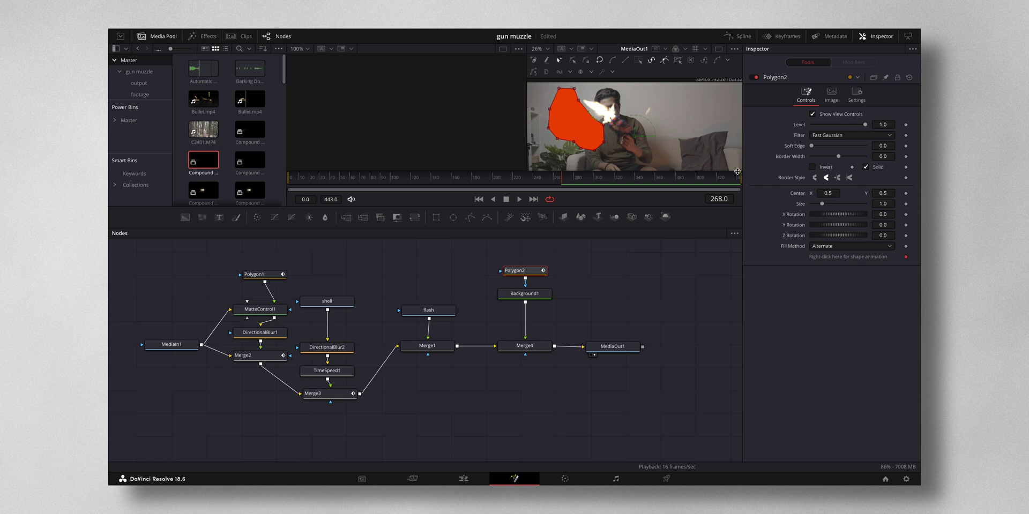
# Set the mask's Soft Edge to 0.1055 and switch Merge4's Apply Mode to Screen
pyautogui.moveTo(812, 146); pyautogui.dragTo(840, 147)
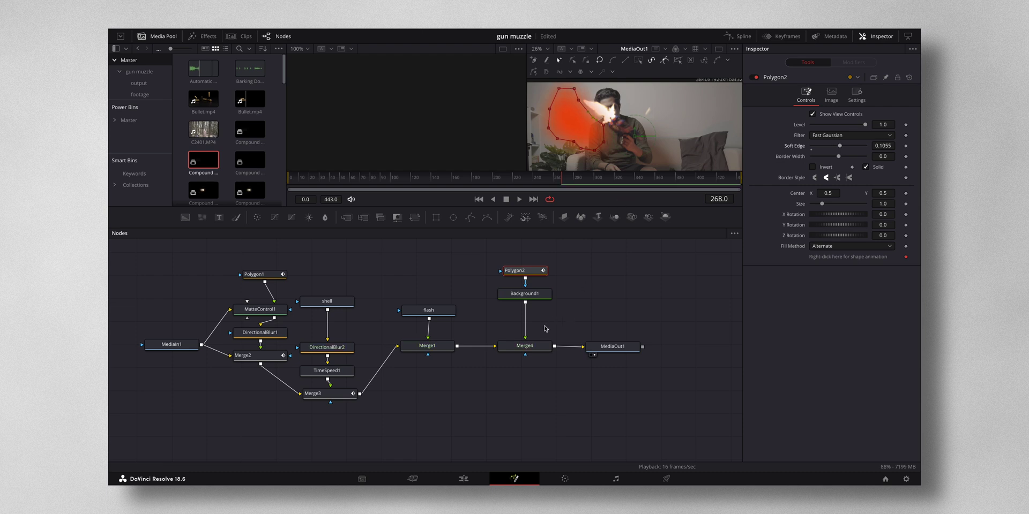
pyautogui.click(538, 346)
pyautogui.click(850, 172)
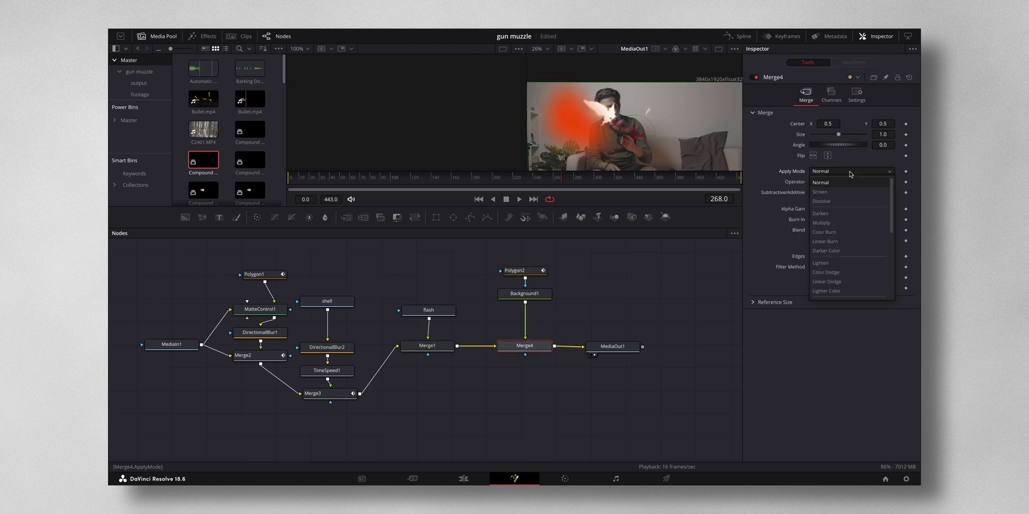
pyautogui.click(840, 191)
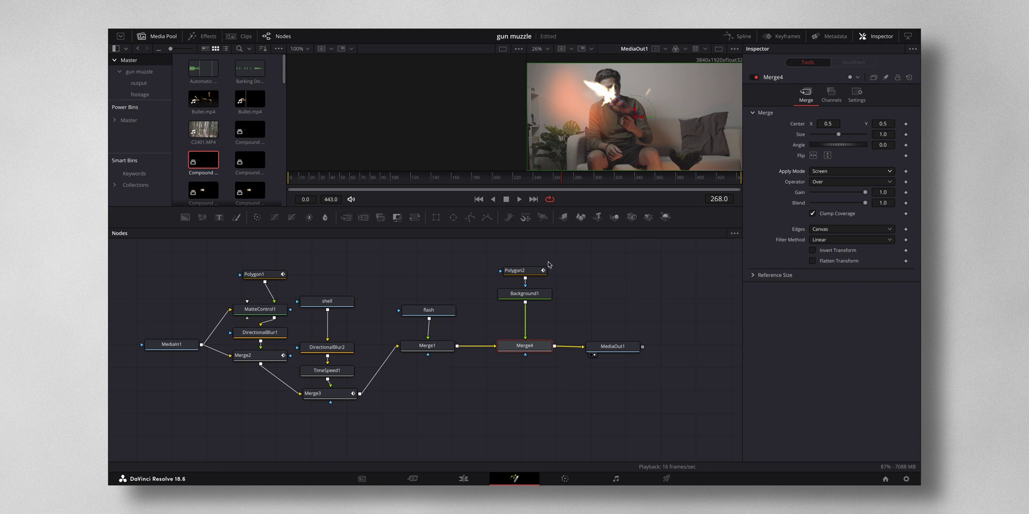
# Change Background1's glow colour from orange to a golden yellow (Green 0.639, Blue 0.063)
pyautogui.click(531, 294)
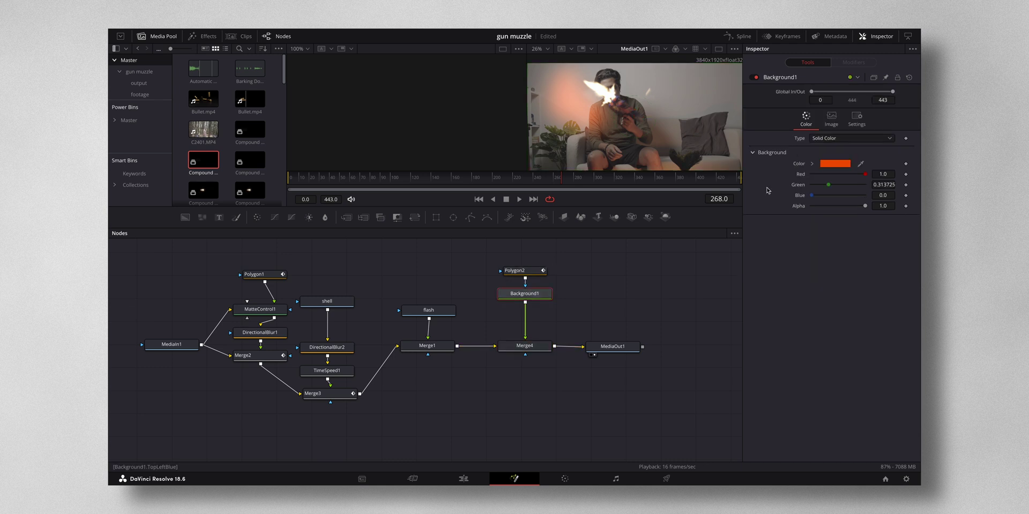
pyautogui.click(830, 166)
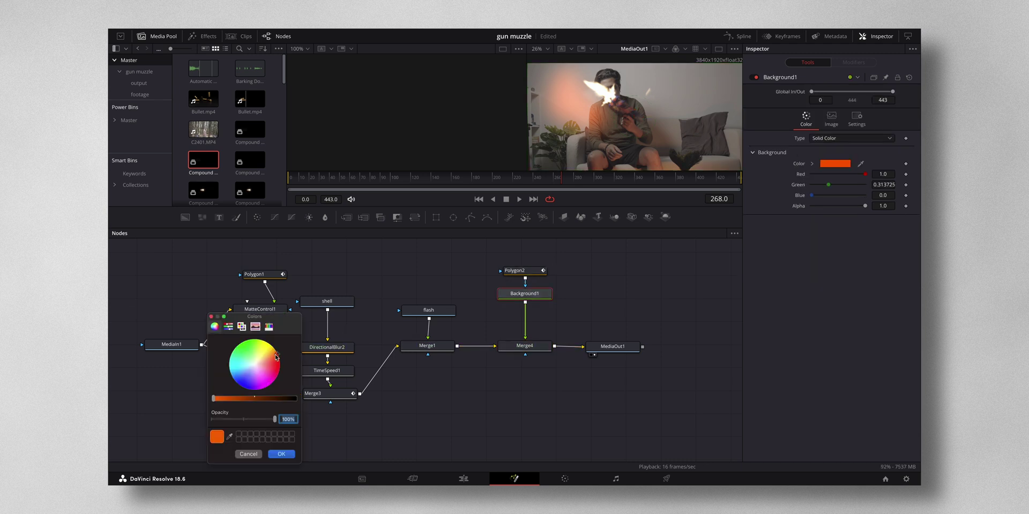
pyautogui.moveTo(276, 357); pyautogui.dragTo(274, 354)
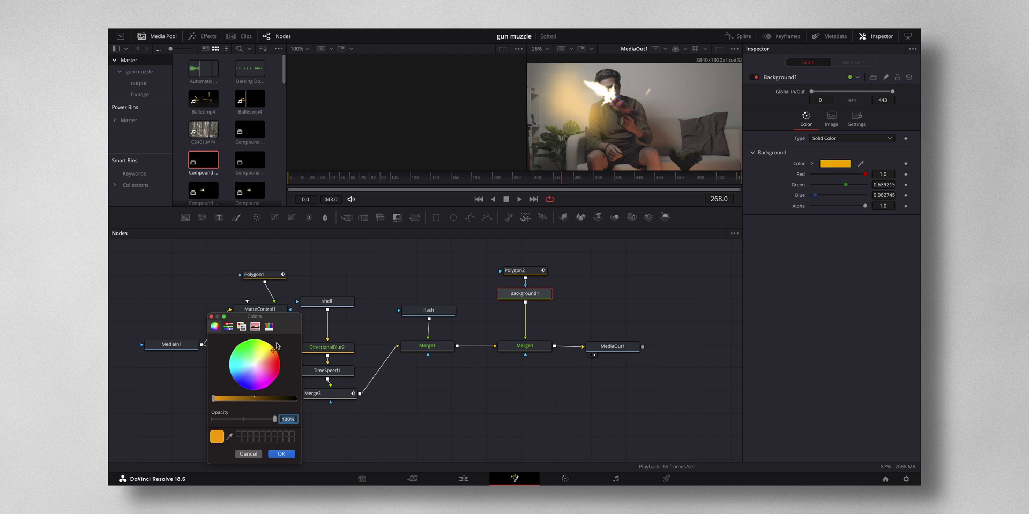
pyautogui.click(281, 454)
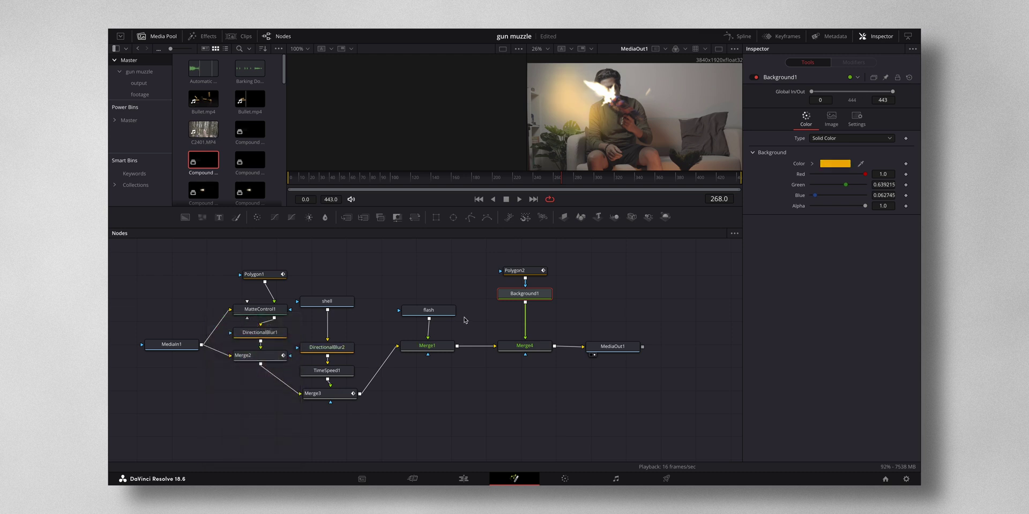
pyautogui.click(523, 272)
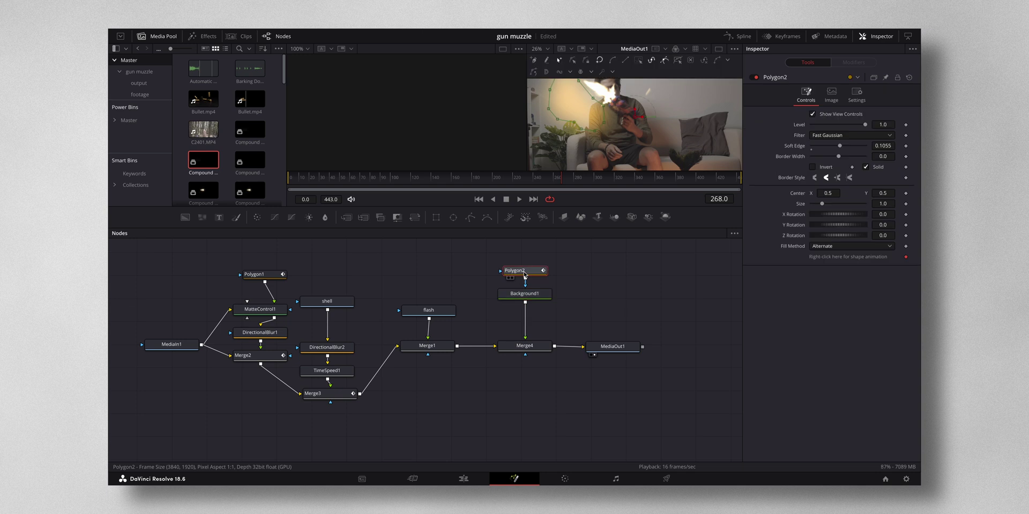
# Add a Polygon3 mask after Polygon2 and draw a closed shape around the person's lap
pyautogui.click(471, 217)
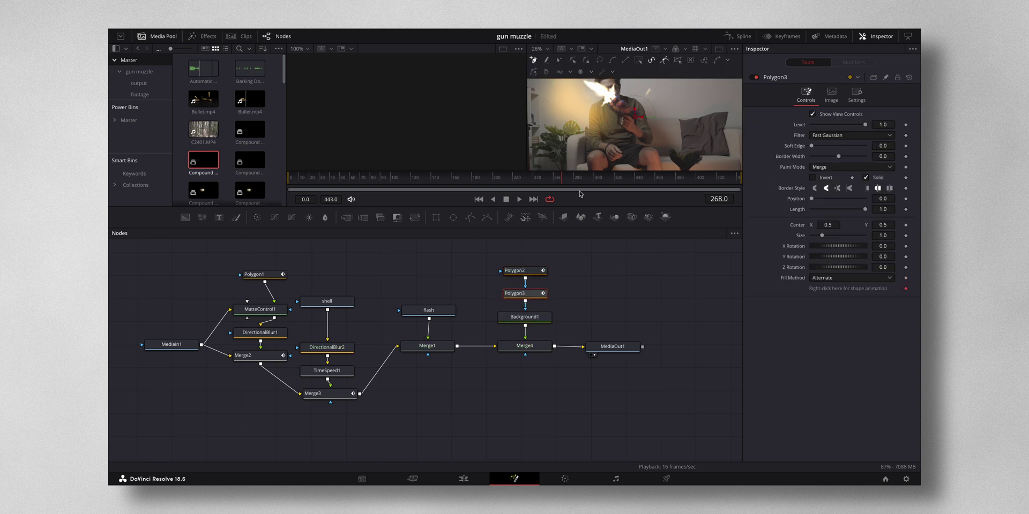
pyautogui.click(605, 140)
pyautogui.click(629, 150)
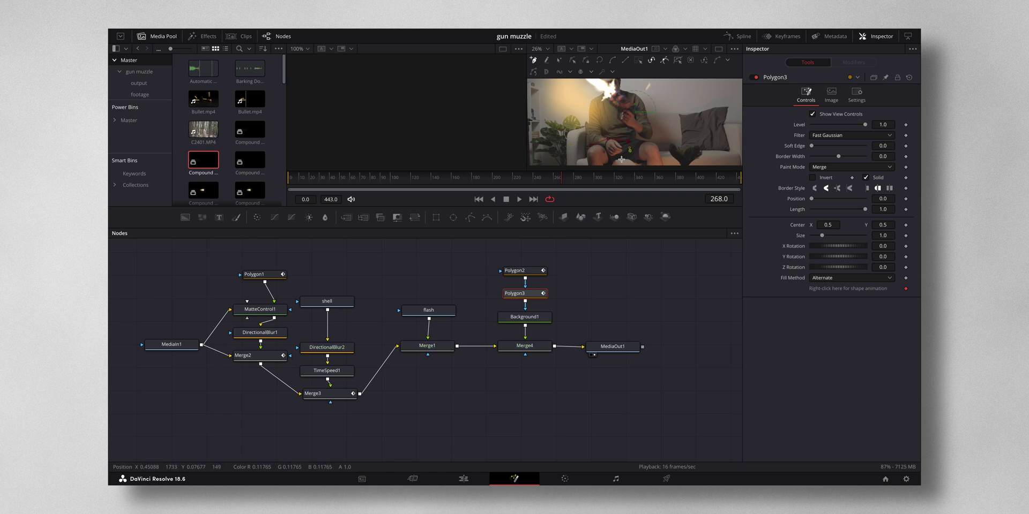
pyautogui.click(620, 160)
pyautogui.click(593, 160)
pyautogui.click(578, 150)
pyautogui.click(607, 141)
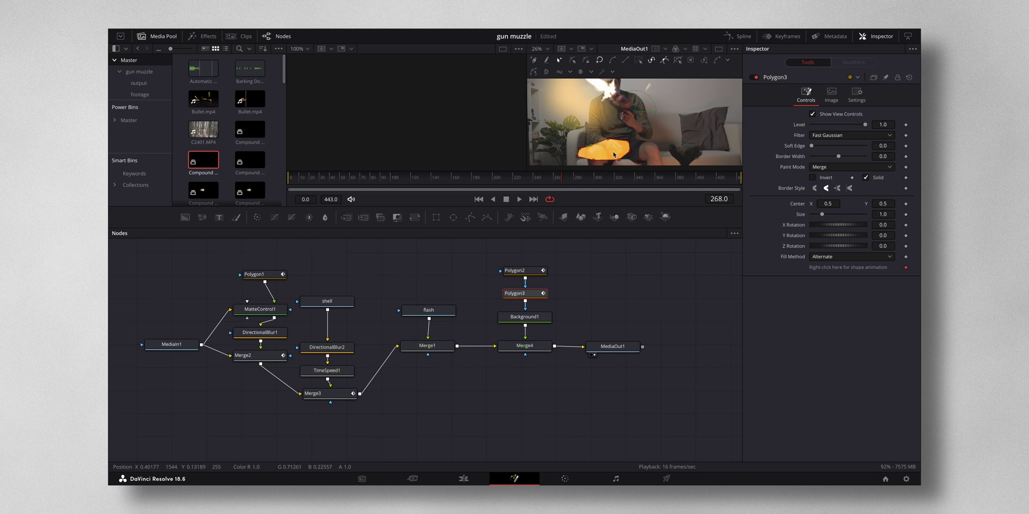
# Raise Polygon3's Soft Edge to 0.1213
pyautogui.moveTo(810, 146); pyautogui.dragTo(831, 148)
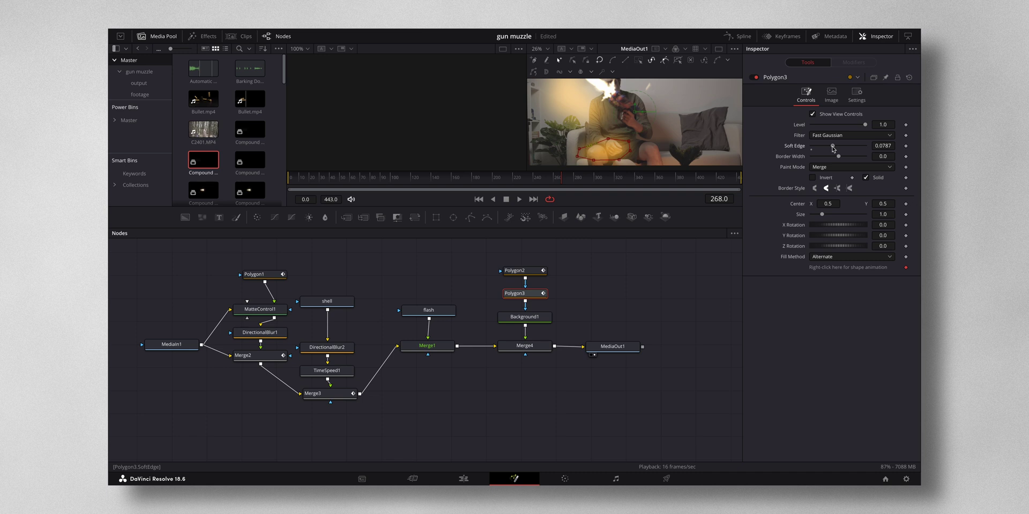
pyautogui.moveTo(839, 149); pyautogui.dragTo(840, 146)
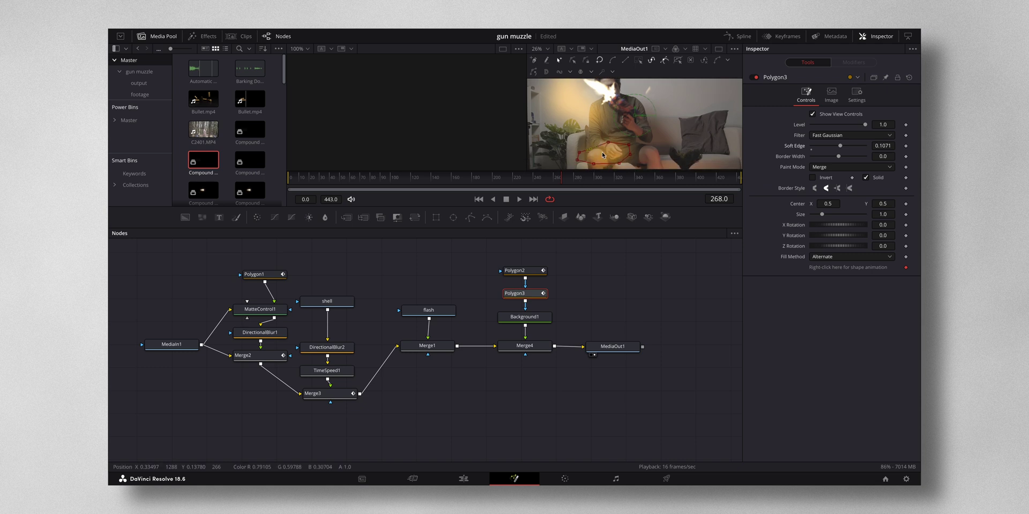
pyautogui.moveTo(840, 147); pyautogui.dragTo(844, 147)
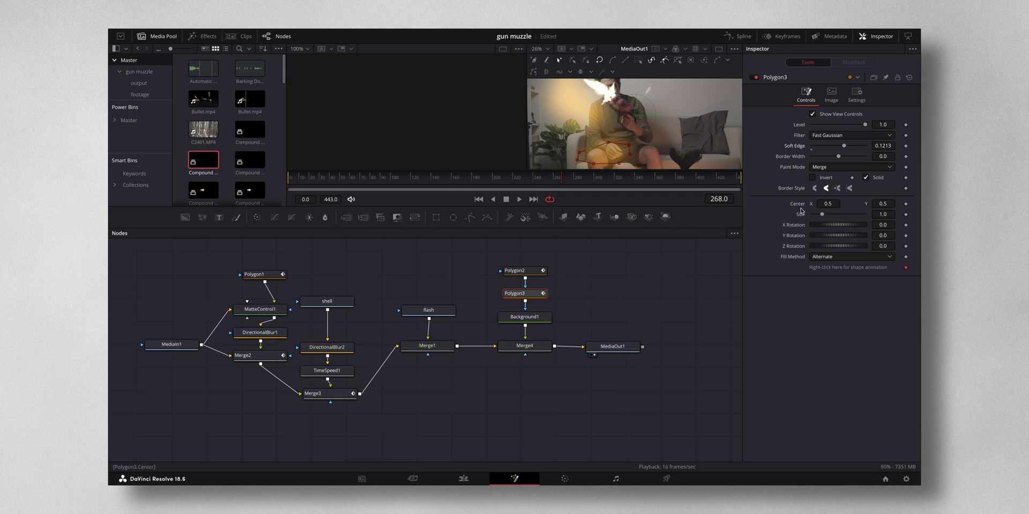
pyautogui.click(527, 346)
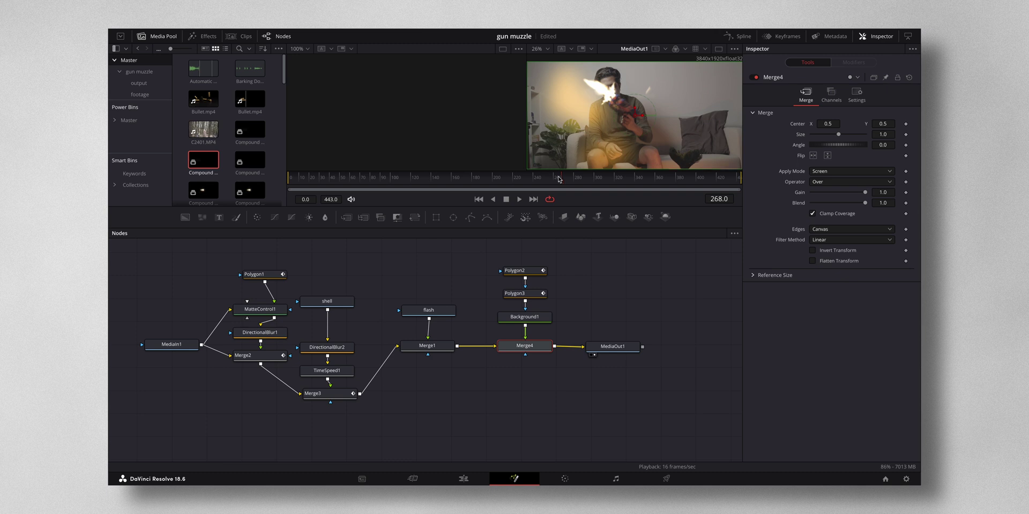
# Step through the frames to locate the muzzle-flash frame 268
pyautogui.moveTo(561, 181); pyautogui.dragTo(558, 181)
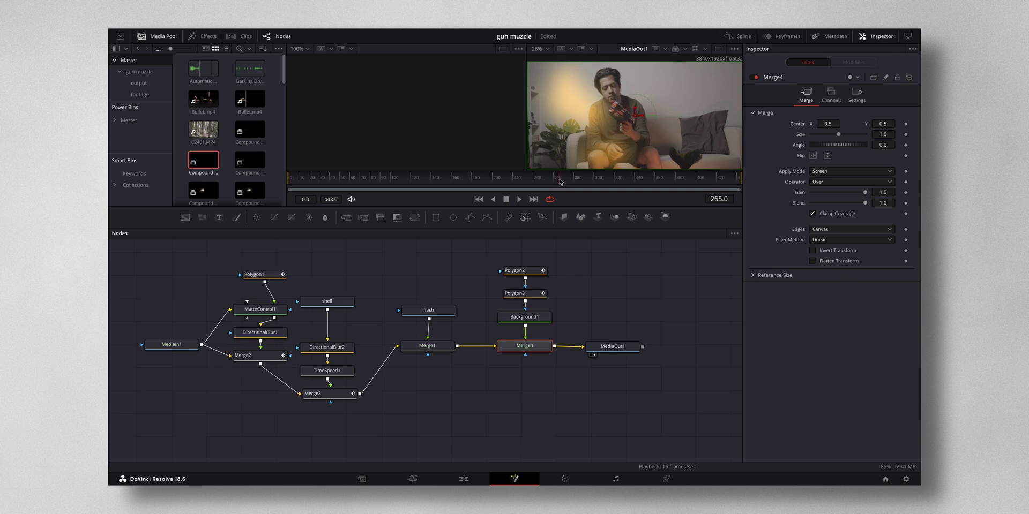
pyautogui.press('Right')
pyautogui.press('Right')
pyautogui.press('Right')
pyautogui.press('Right')
pyautogui.press('Right')
pyautogui.press('Right')
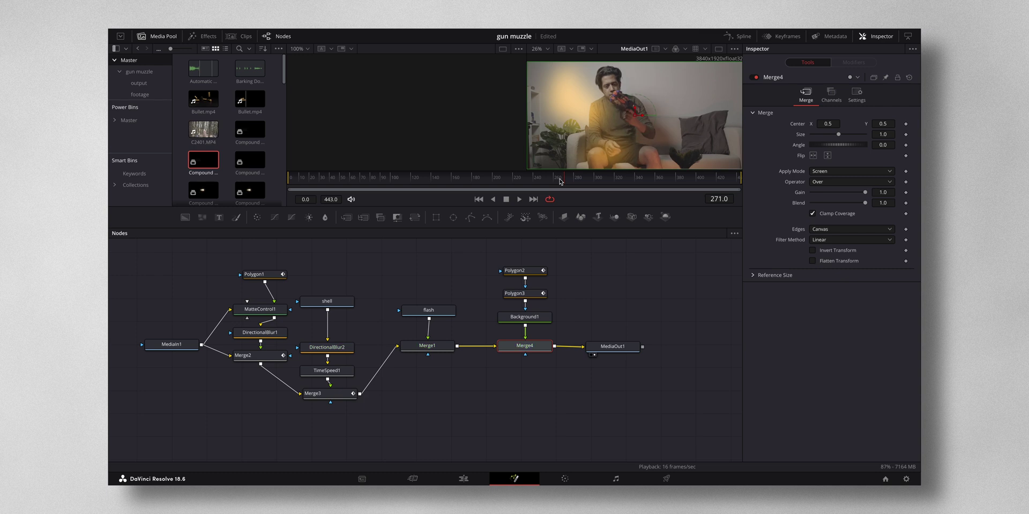
pyautogui.press('Left')
pyautogui.press('Left')
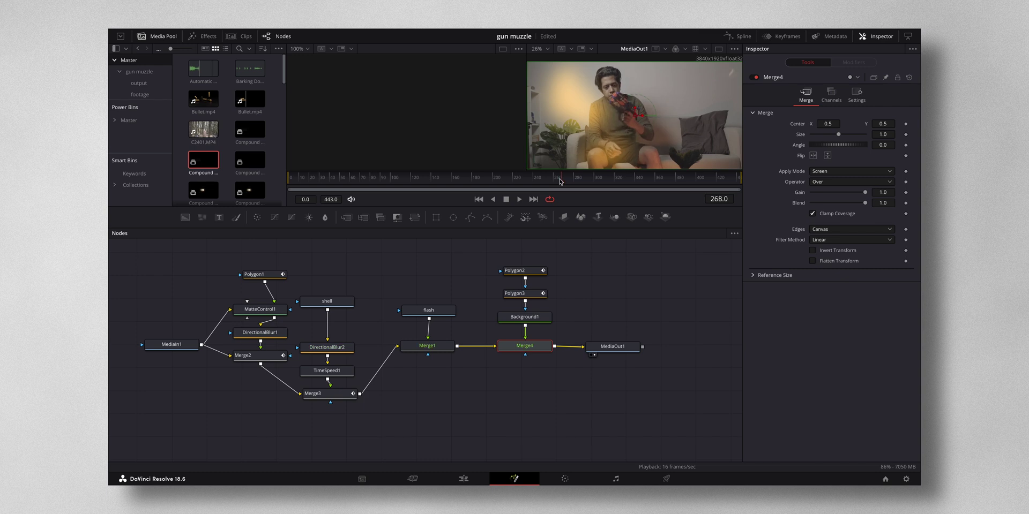
pyautogui.press('Right')
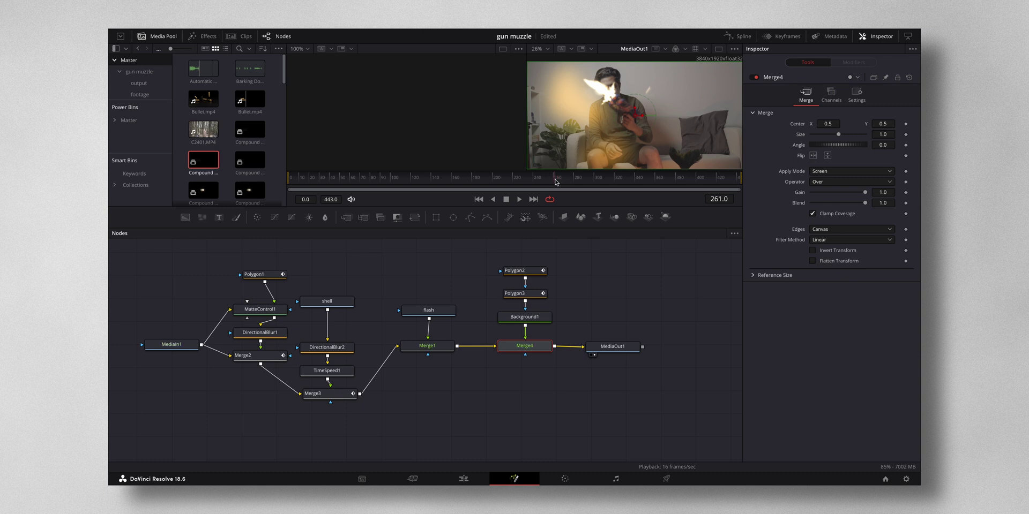
pyautogui.press('Left')
pyautogui.press('Left')
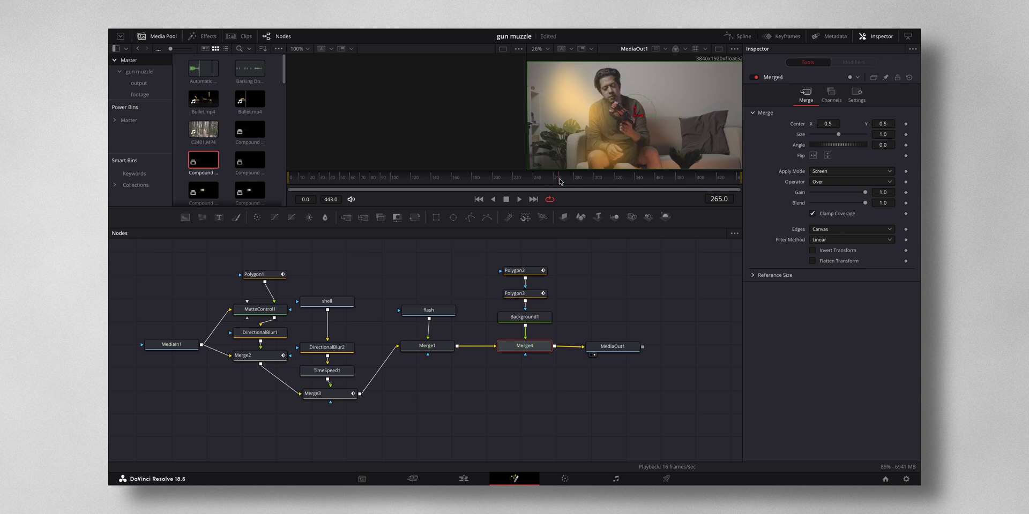
pyautogui.press('Right')
pyautogui.press('Right')
pyautogui.press('Right')
pyautogui.press('Right')
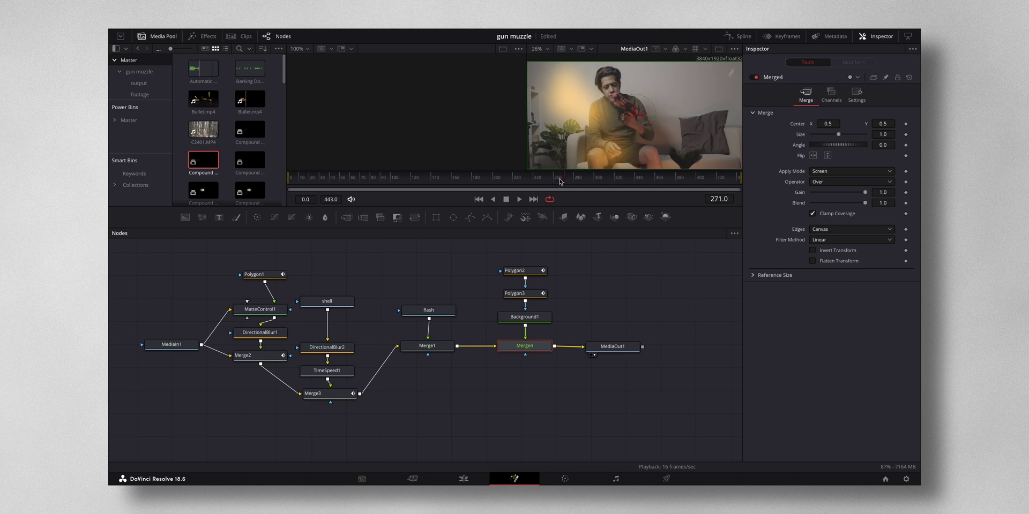
pyautogui.press('Left')
pyautogui.press('Left')
# Keyframe Merge4's Blend at 1.0 on frame 268 and 0.0 on frame 269
pyautogui.press('Left')
pyautogui.press('Left')
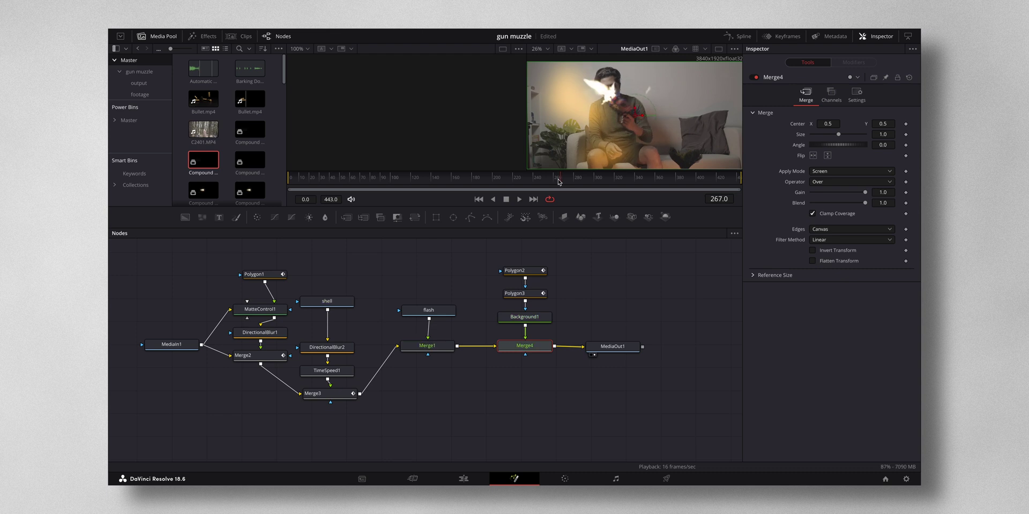
pyautogui.press('Right')
pyautogui.press('Right')
pyautogui.click(905, 204)
pyautogui.press('Left')
pyautogui.press('Right')
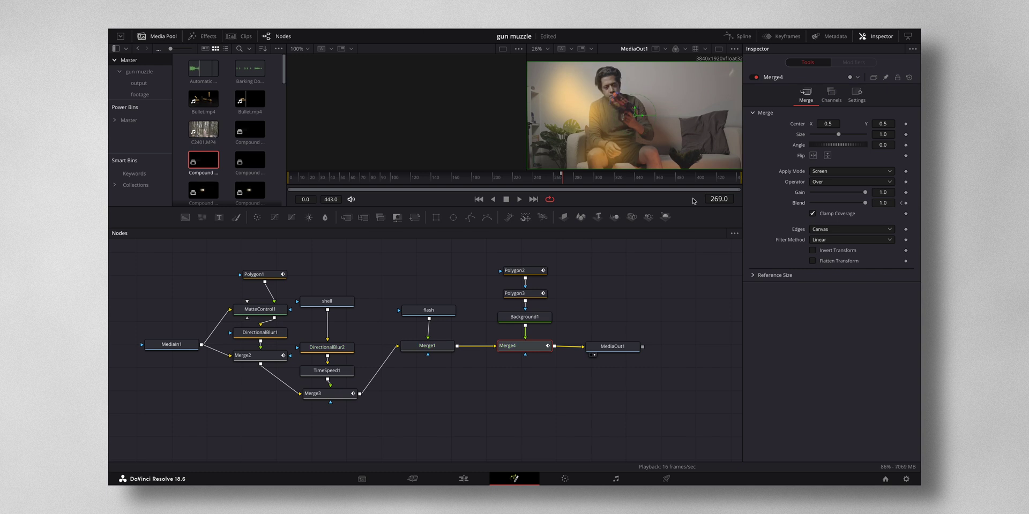
pyautogui.moveTo(866, 204); pyautogui.dragTo(819, 205)
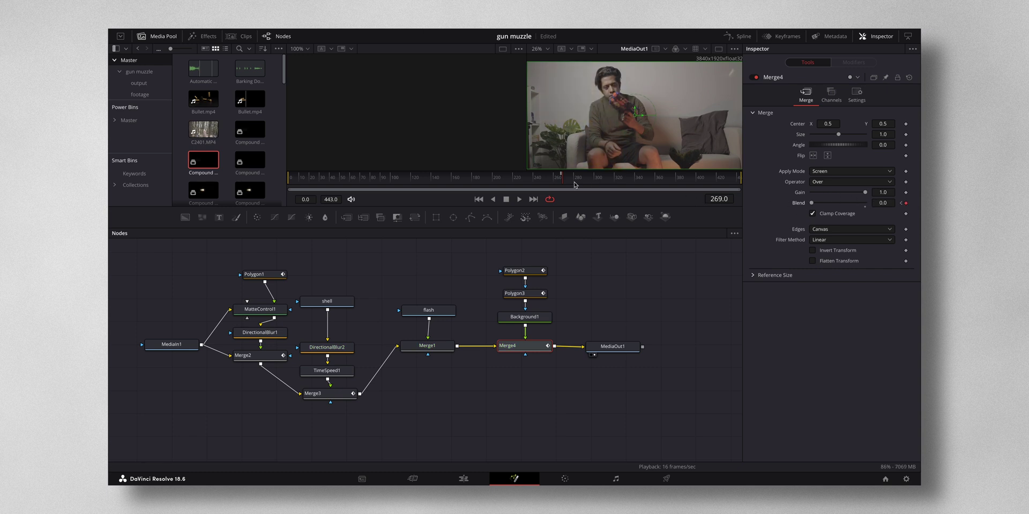
# Play the shot back to check the glow timing, then return to the Edit page
pyautogui.moveTo(563, 183); pyautogui.dragTo(529, 179)
pyautogui.press('space')
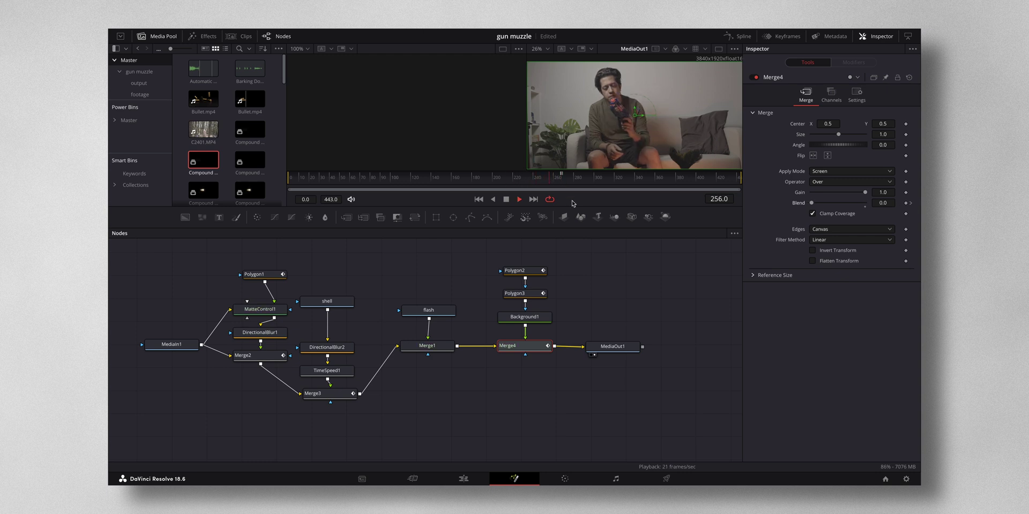
pyautogui.press('space')
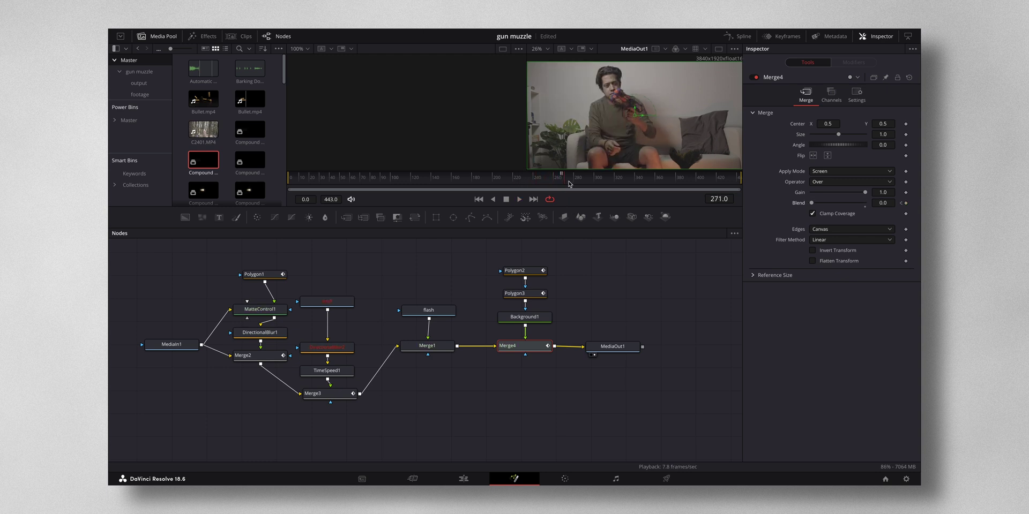
pyautogui.press('space')
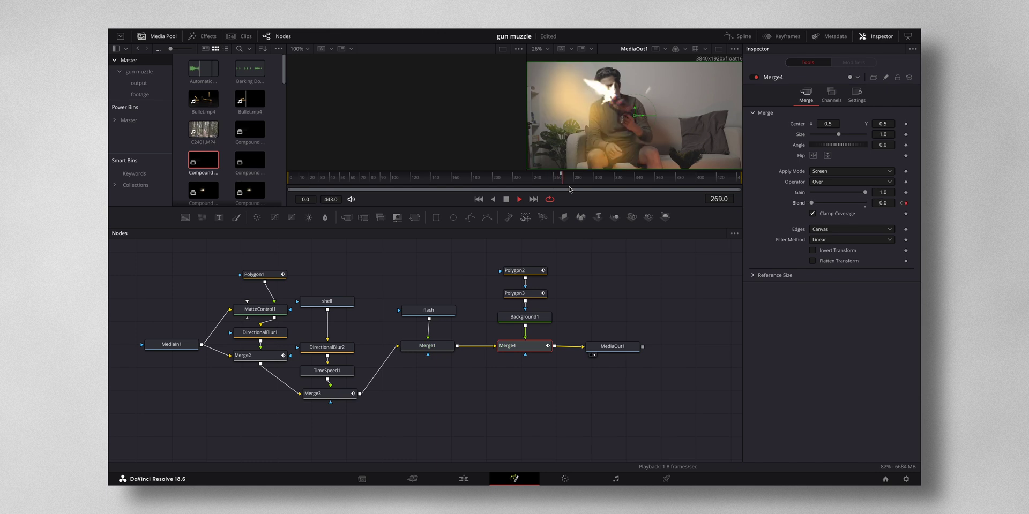
pyautogui.press('space')
pyautogui.press('space')
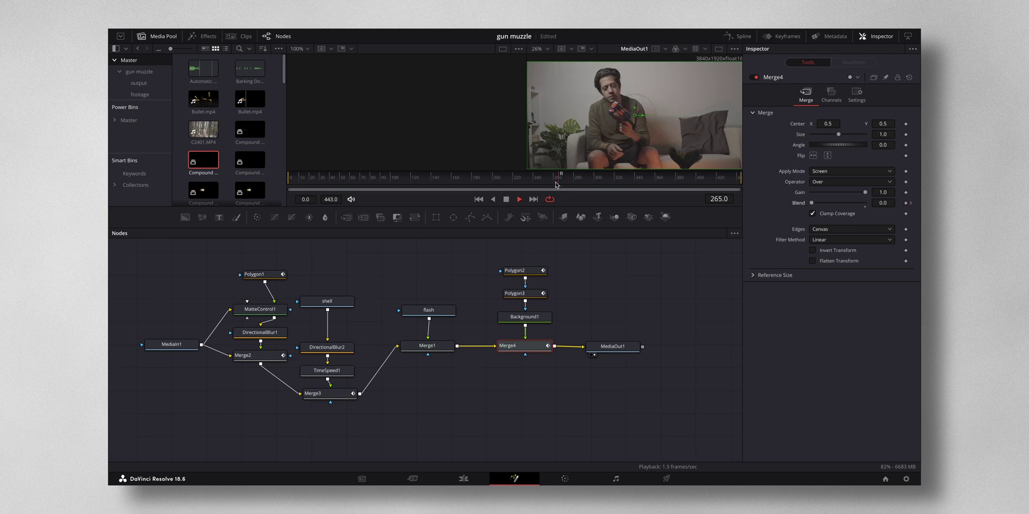
pyautogui.hotkey('shift', '4')
pyautogui.click(660, 309)
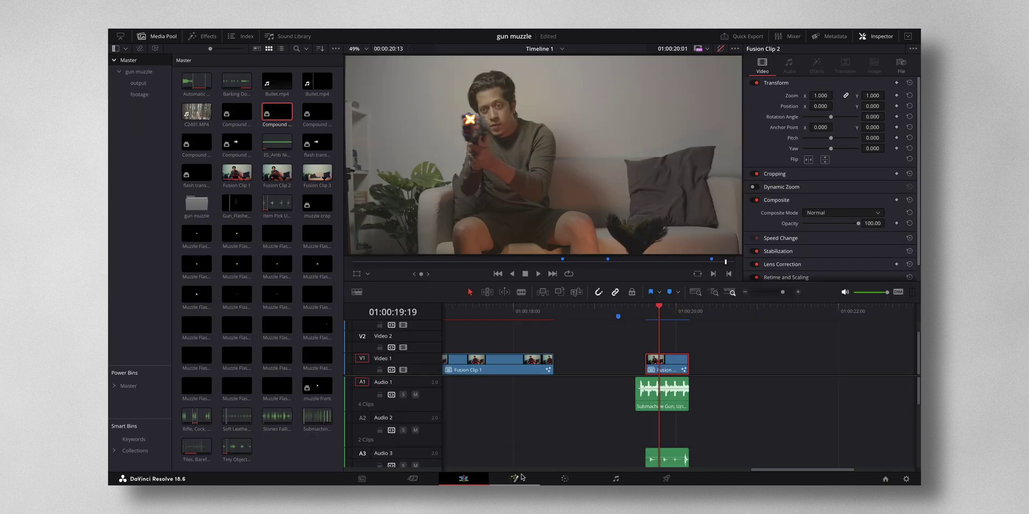
# Open the other clip's Fusion composite, select Tracker1 and scrub back to frame 1
pyautogui.hotkey('shift', '5')
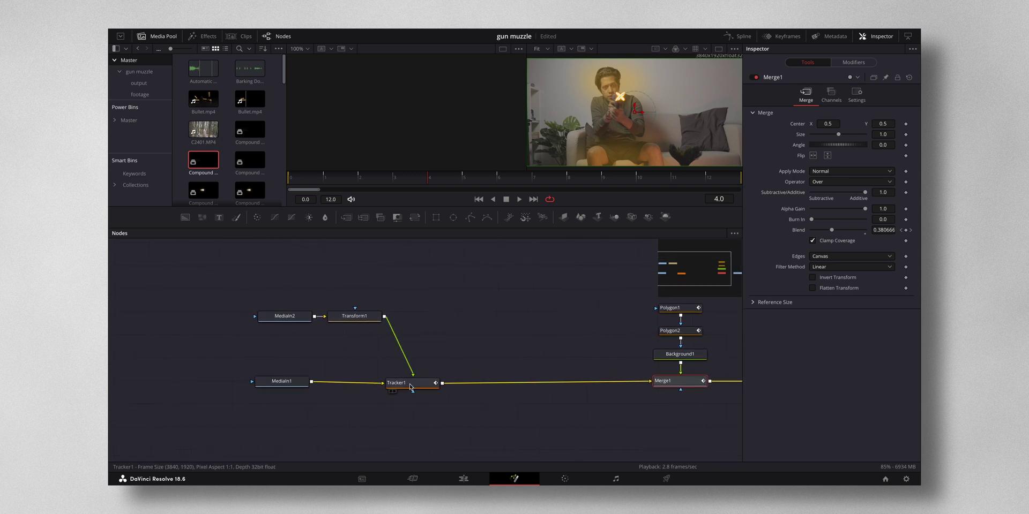
pyautogui.click(411, 387)
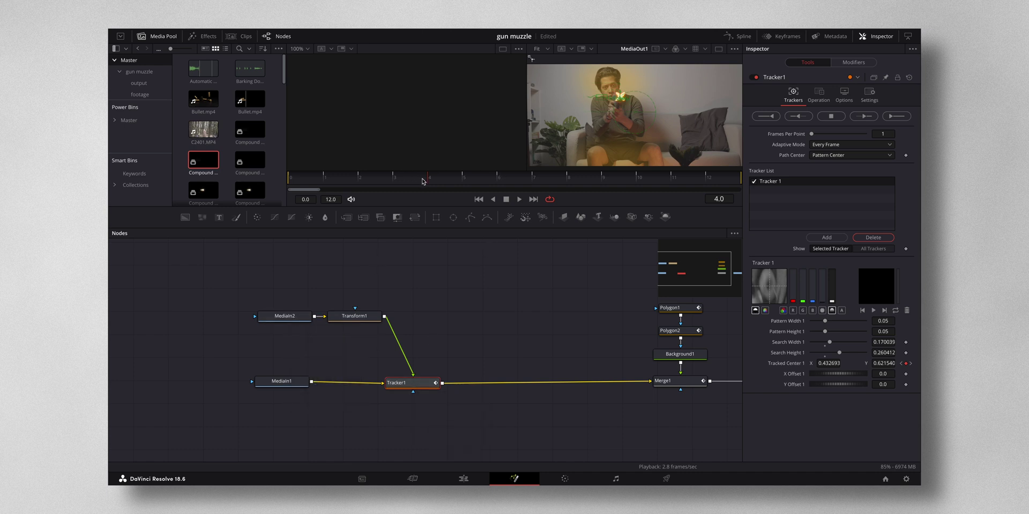
pyautogui.moveTo(399, 181); pyautogui.dragTo(348, 183)
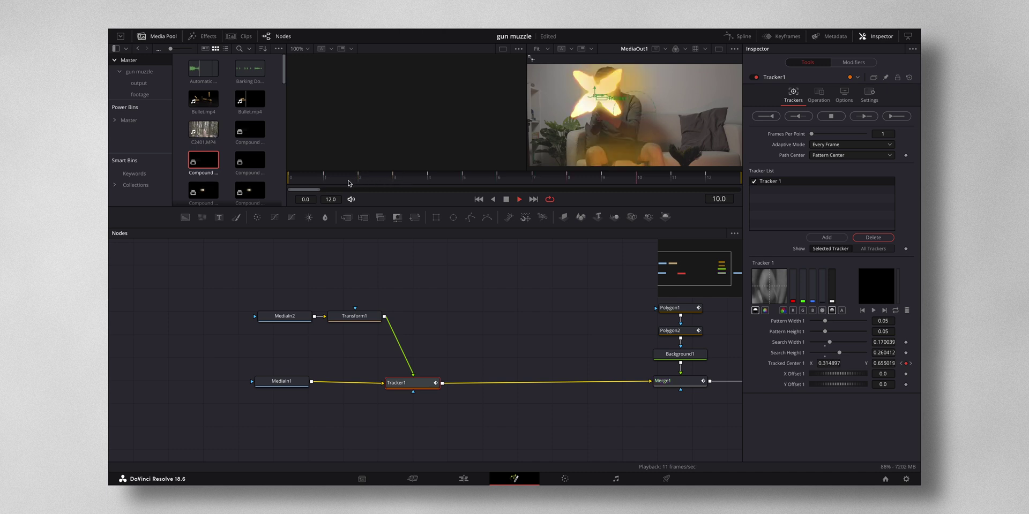